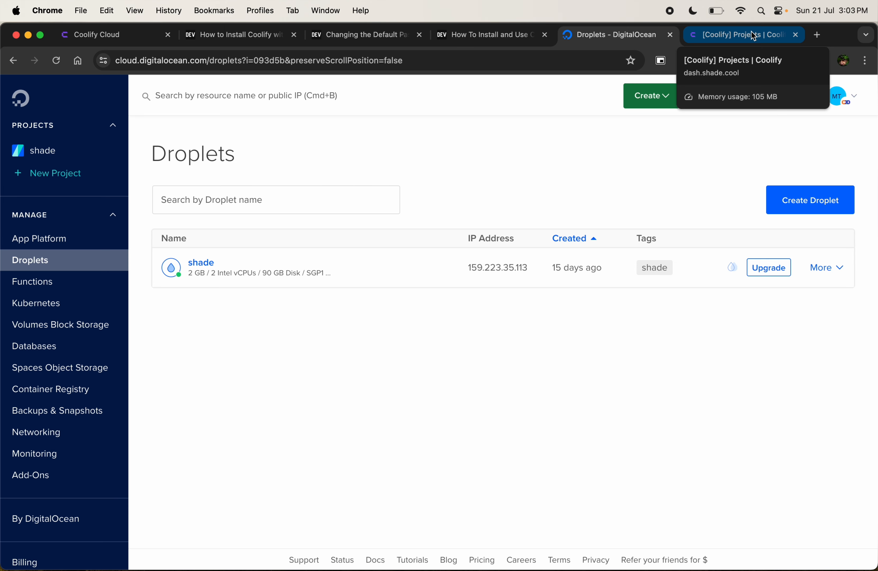
Switch to Coolify and open the production environment of My first project from the dashboard
click(754, 36)
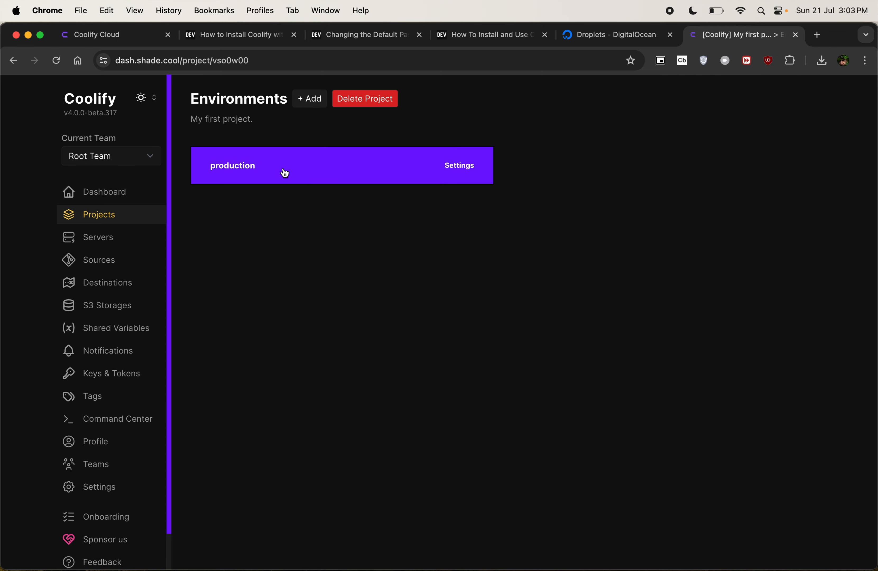
click(108, 195)
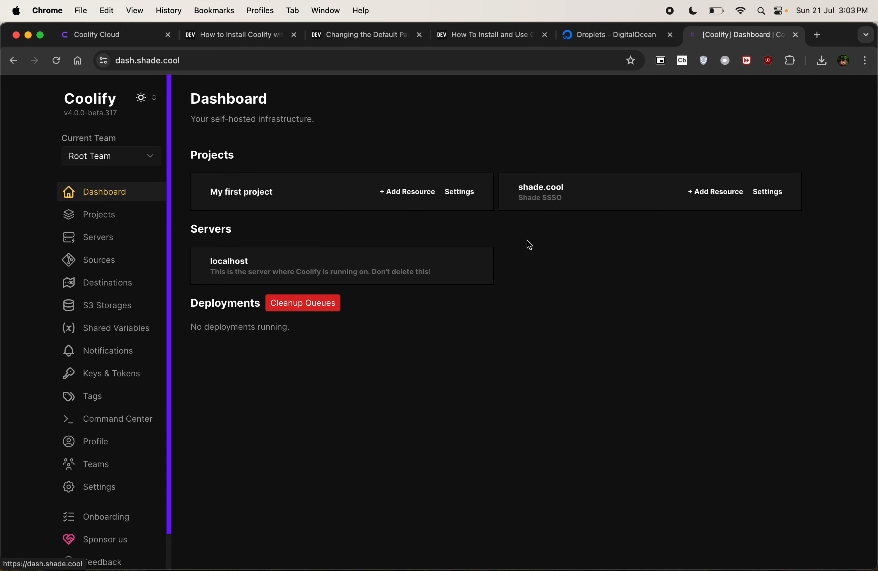
click(340, 189)
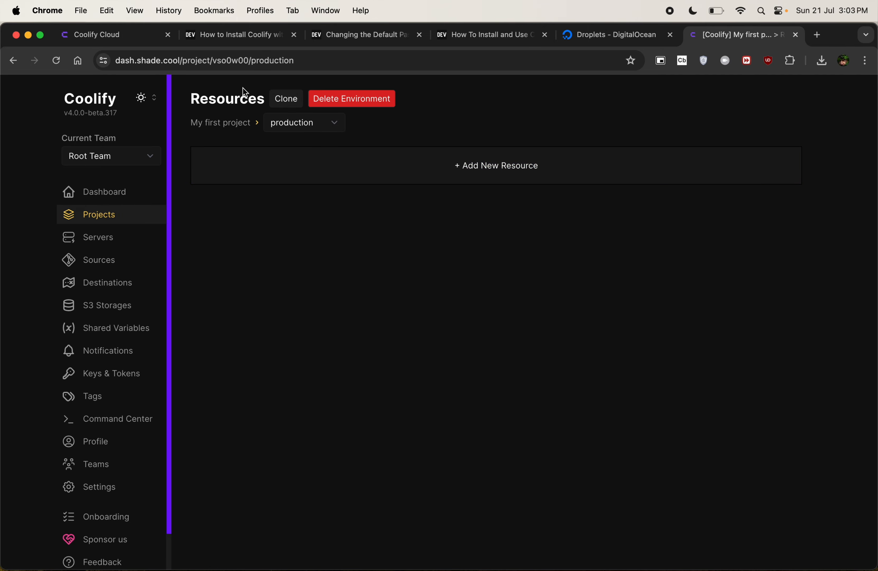
click(307, 124)
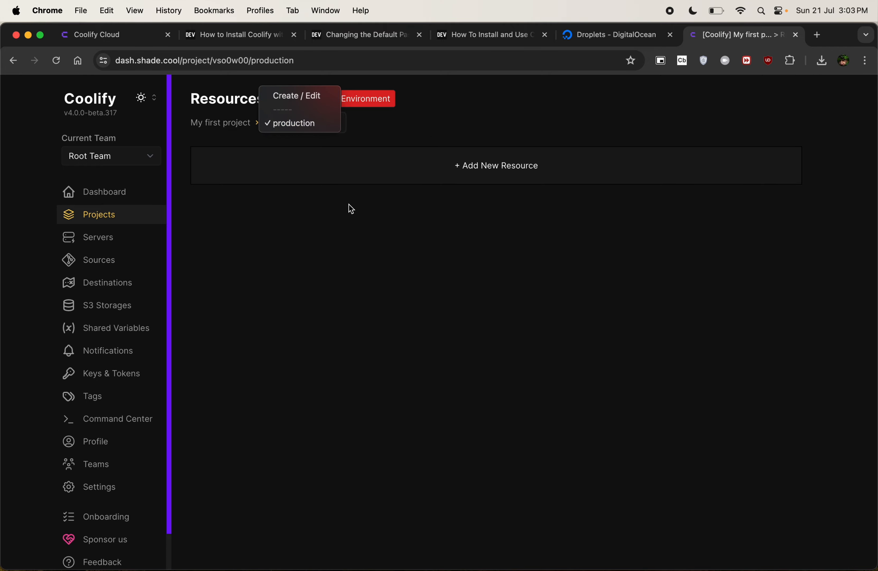
click(482, 164)
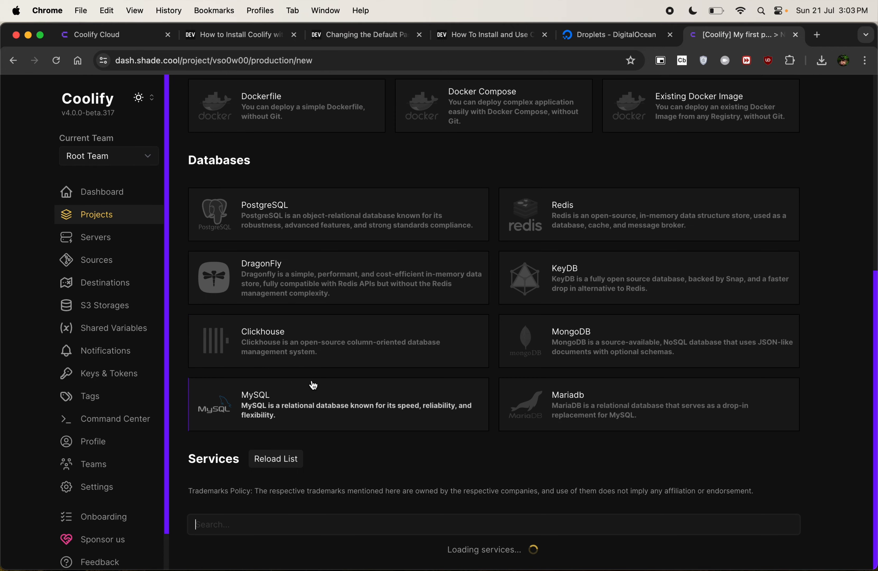
scroll(336, 355, up, 10)
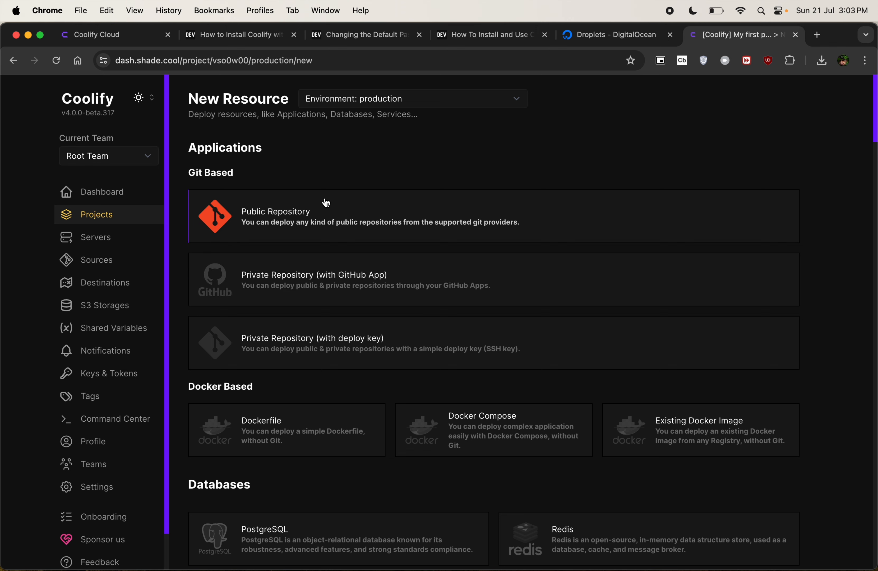
click(318, 276)
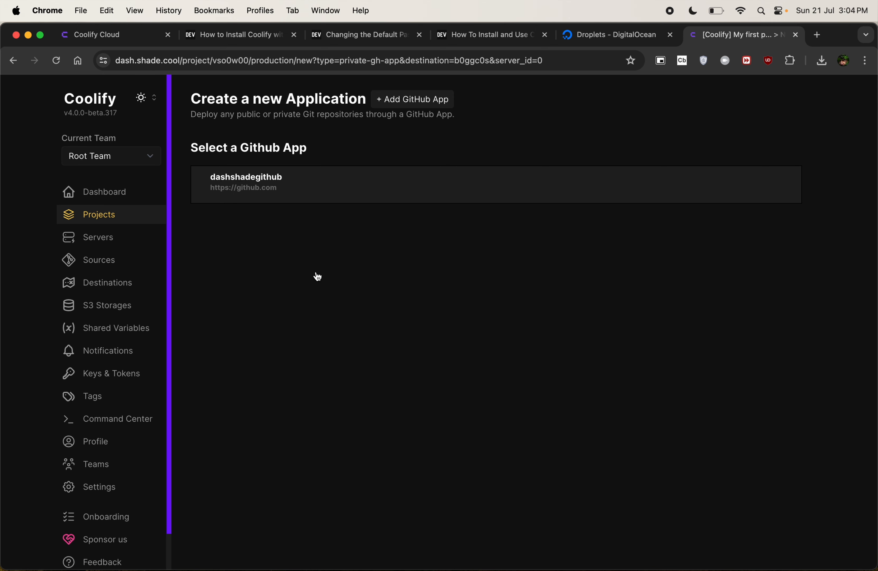
click(319, 188)
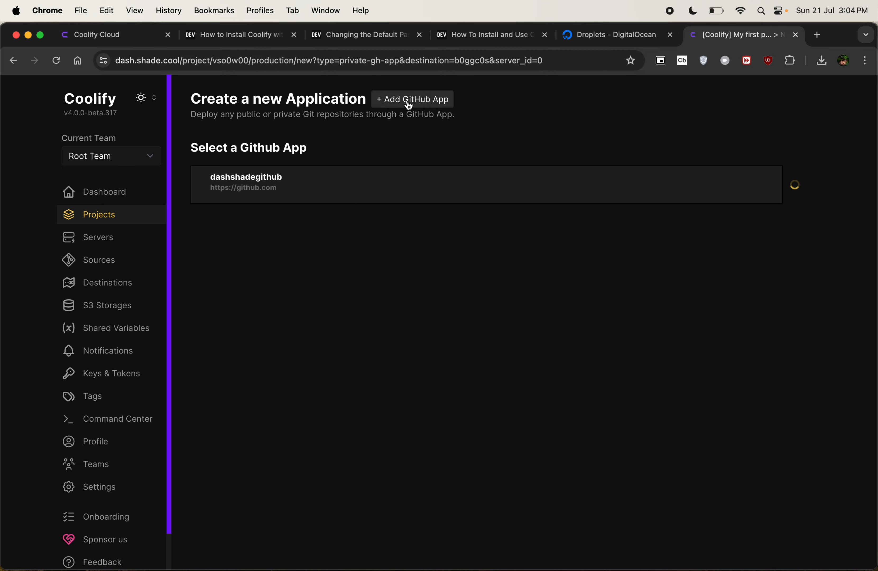
click(440, 102)
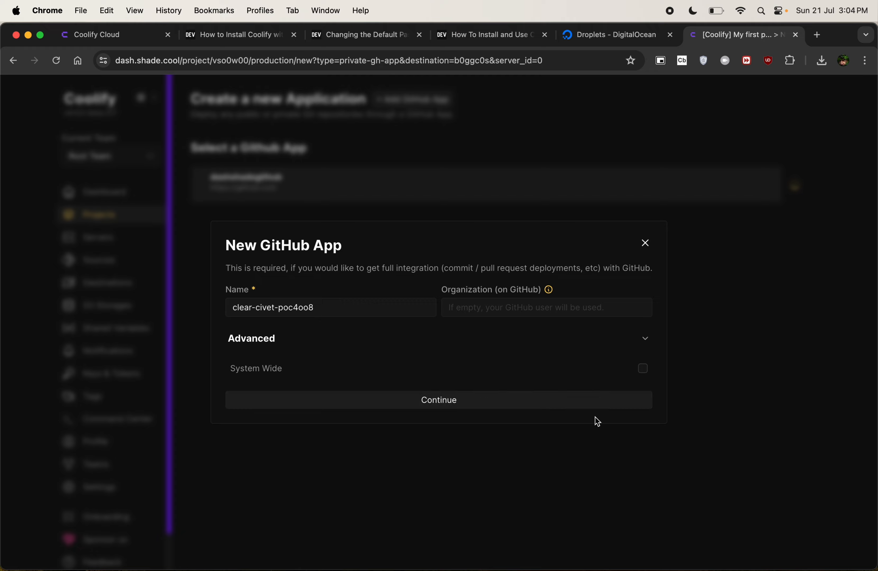
click(403, 471)
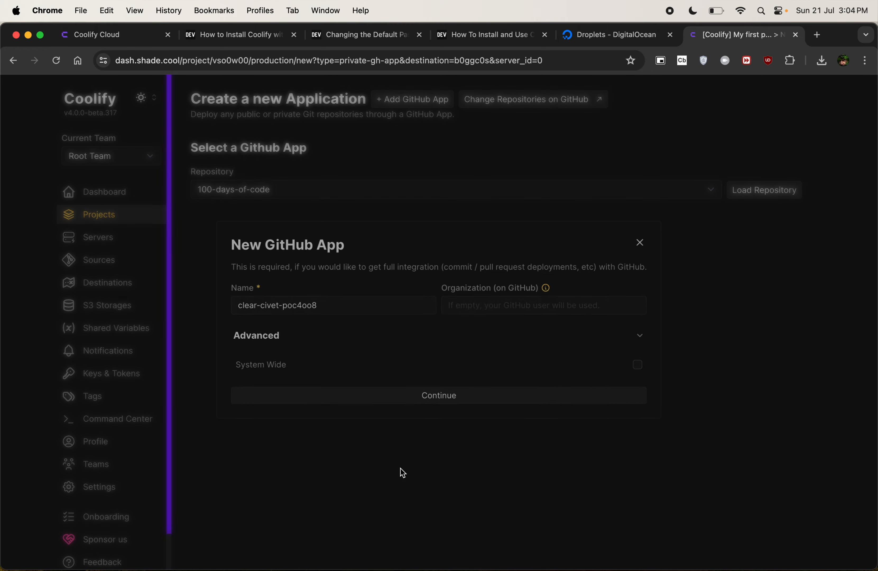
click(272, 190)
click(273, 167)
click(112, 217)
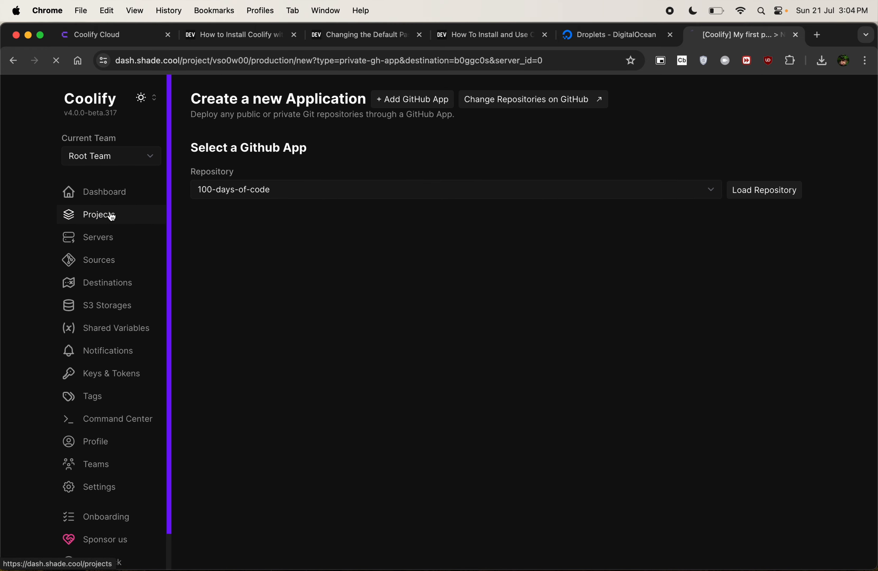
Start a new Public Repository resource in the production environment of My first project
click(105, 197)
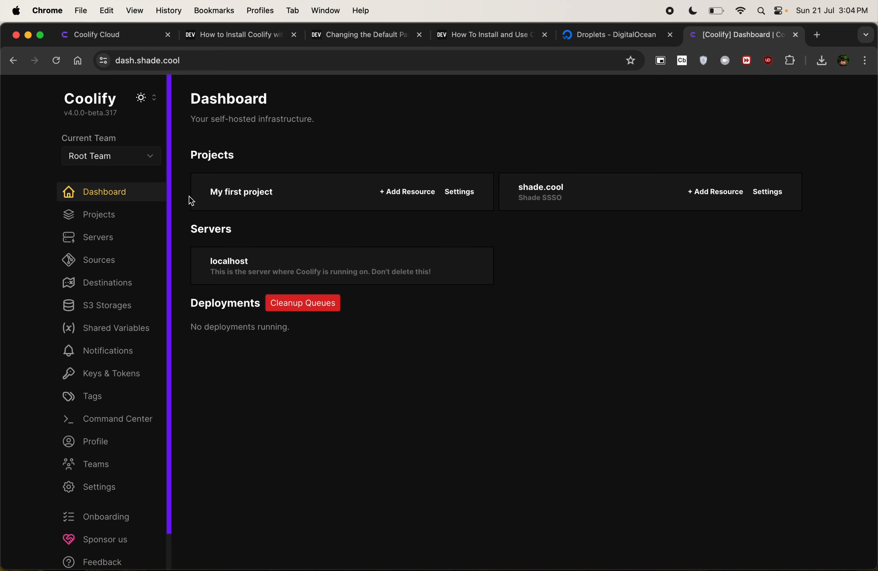
click(134, 219)
click(131, 200)
click(310, 205)
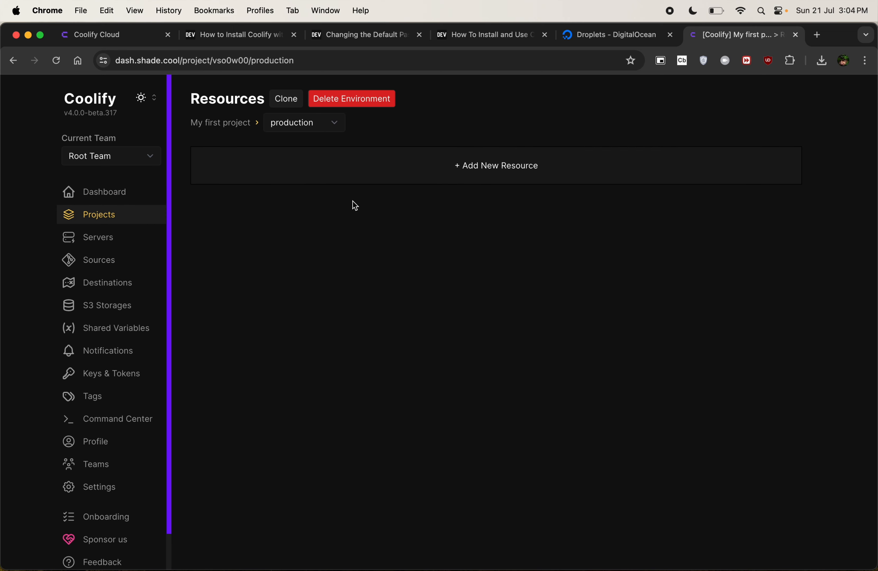
click(358, 170)
scroll(314, 282, up, 5)
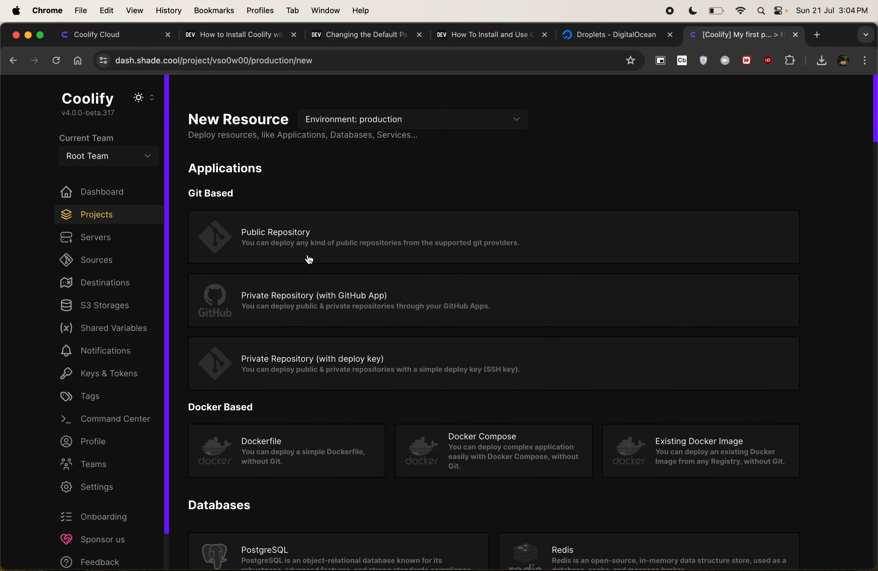
scroll(309, 260, down, 1)
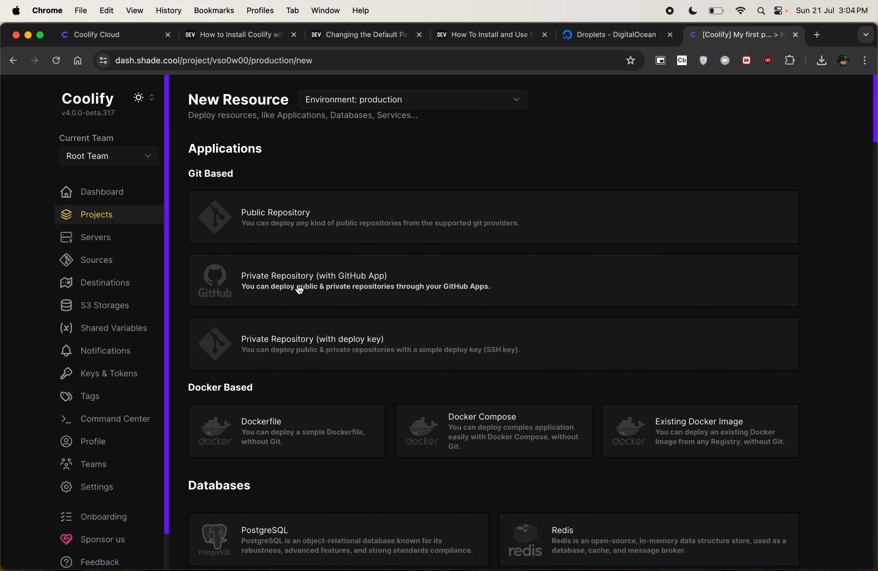
click(321, 203)
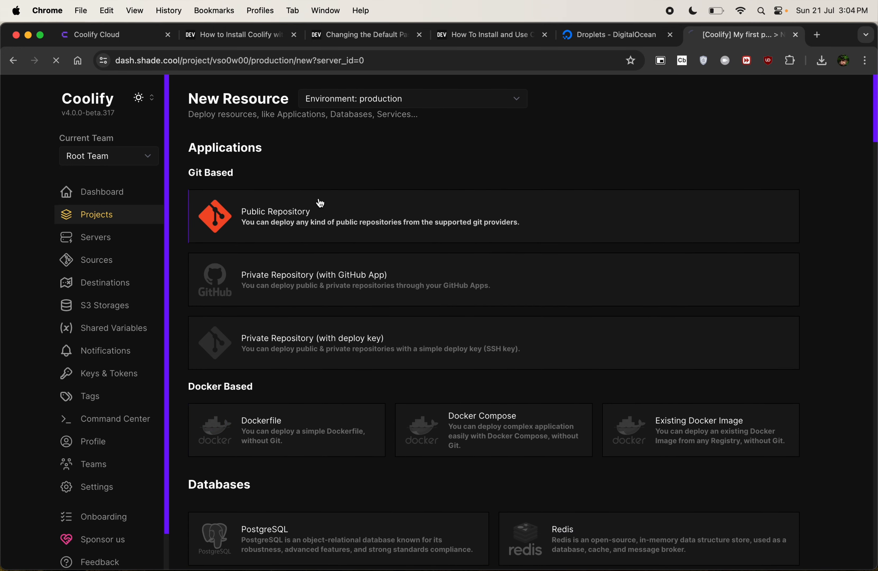
click(304, 154)
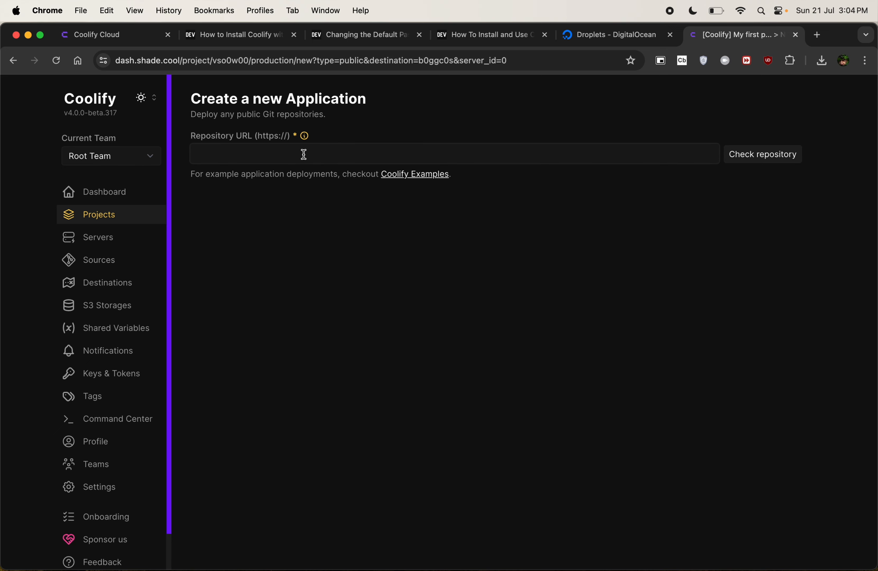
text(https://github.com/SH20RAJ/devart)
click(376, 200)
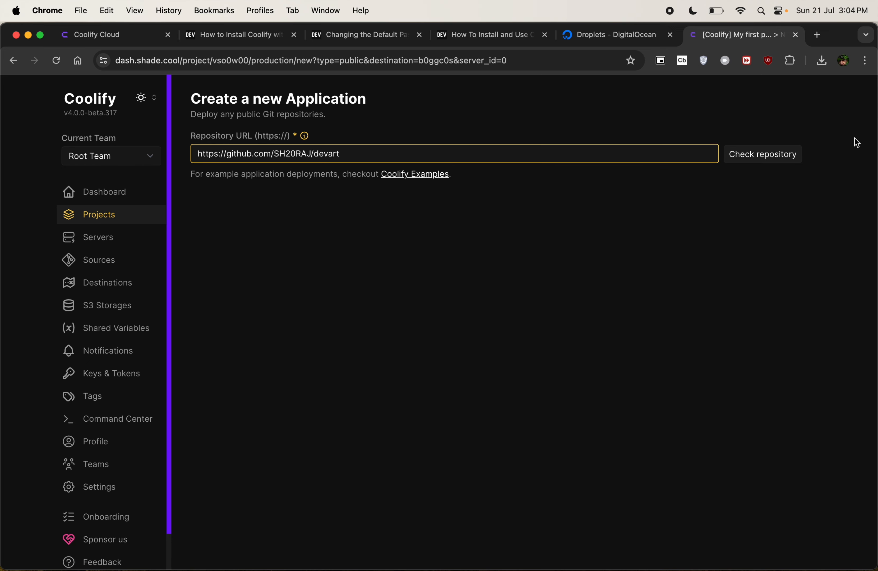
click(766, 155)
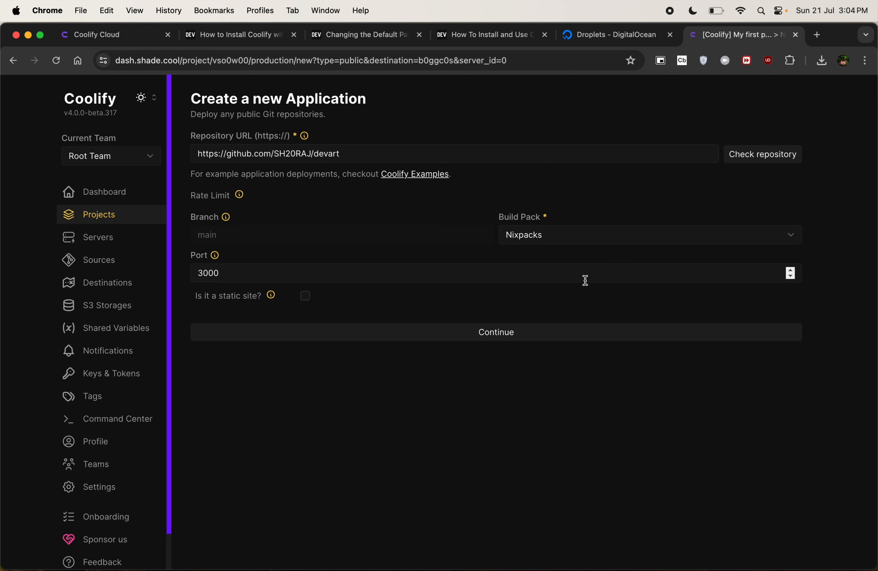
Create the application with the Nixpacks build pack, port 3000 and the static site option off
click(556, 238)
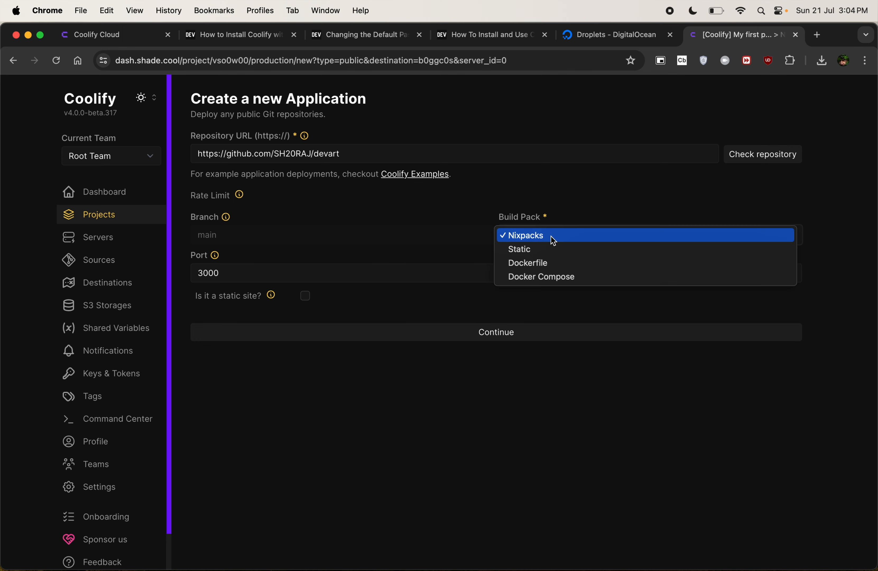
click(626, 191)
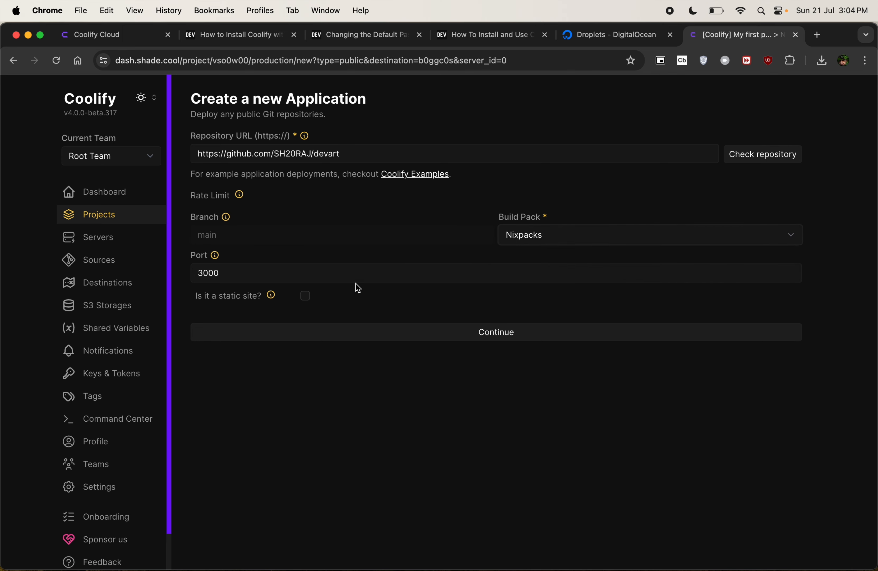
click(309, 301)
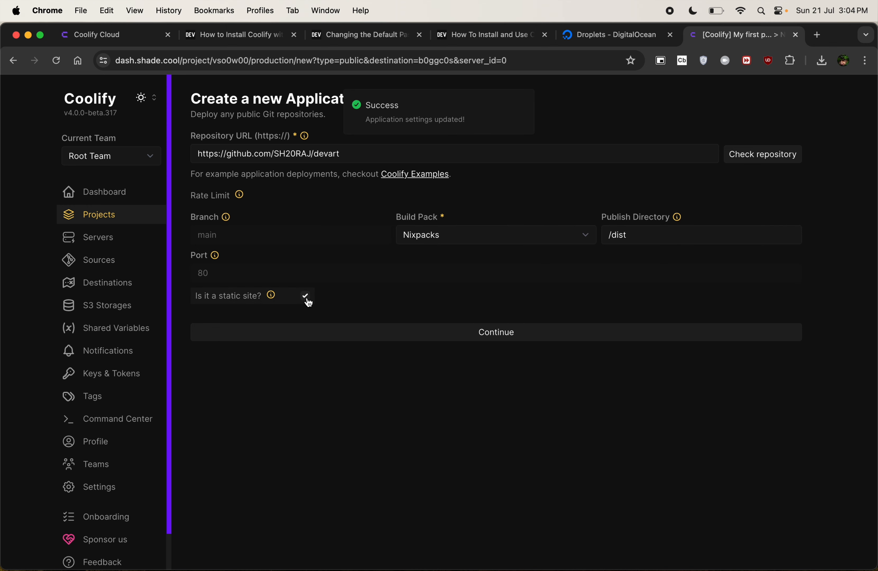
click(308, 301)
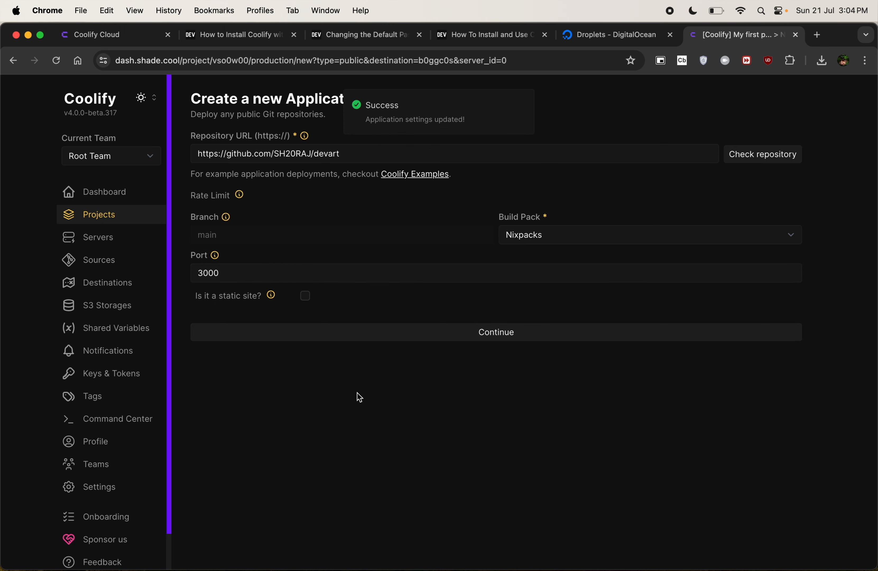
click(378, 335)
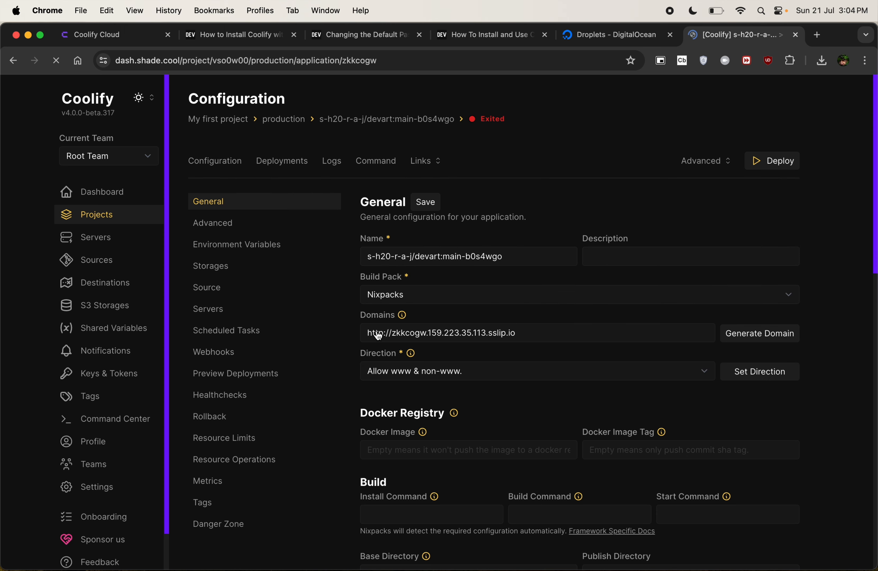
Examine the new application's general configuration, especially its name and generated domain
scroll(450, 426, down, 1)
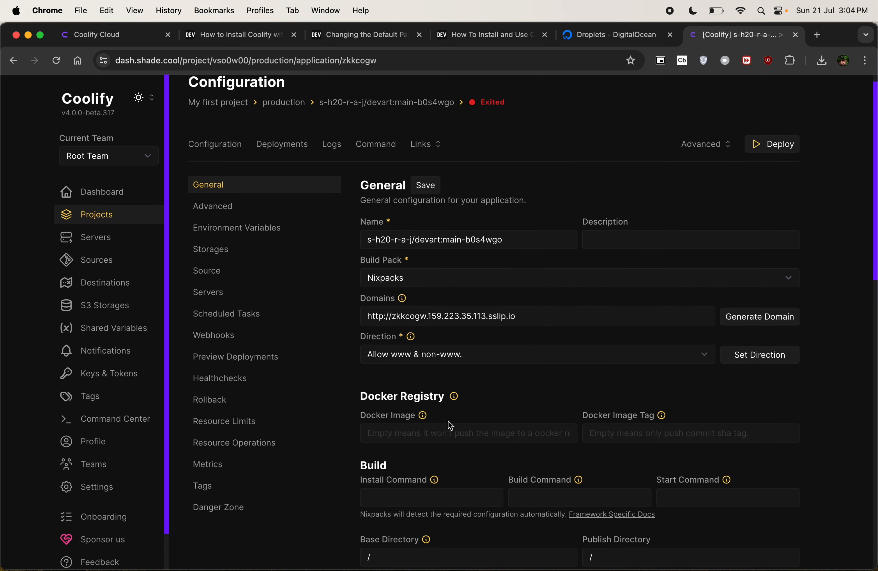
triple_click(470, 241)
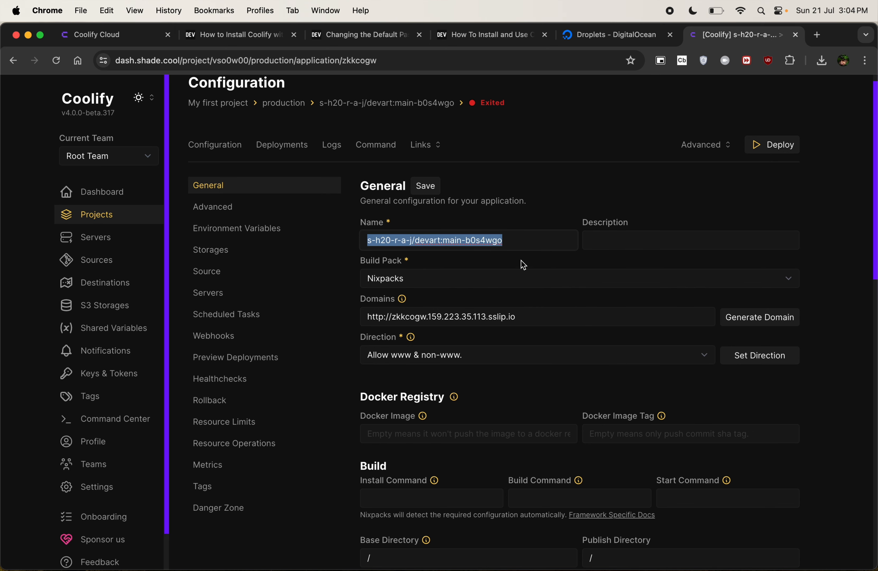
click(534, 268)
scroll(533, 270, down, 2)
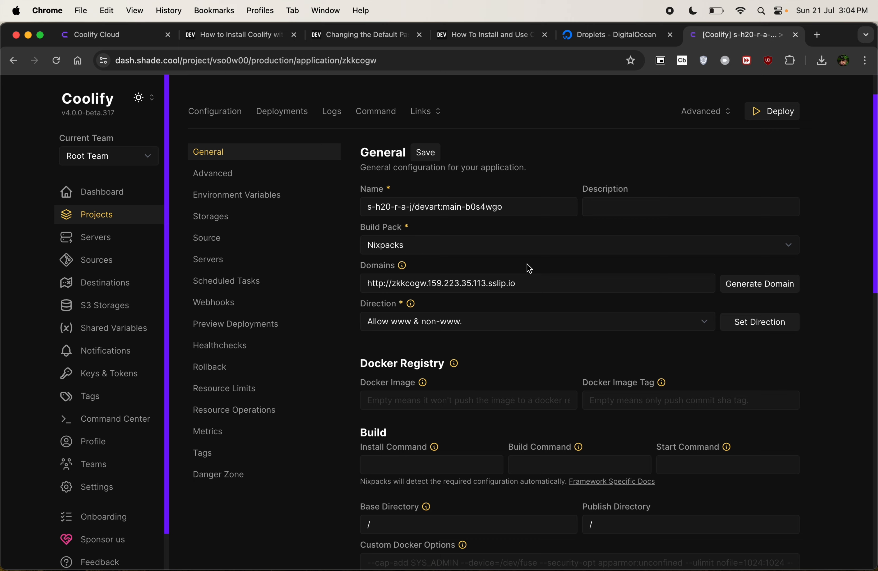
scroll(526, 270, down, 1)
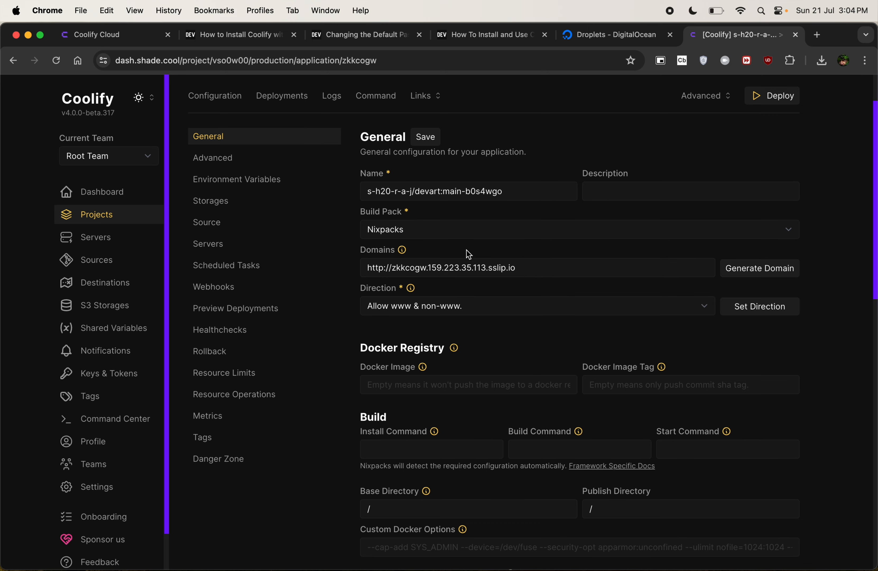
click(499, 268)
double_click(523, 267)
triple_click(523, 267)
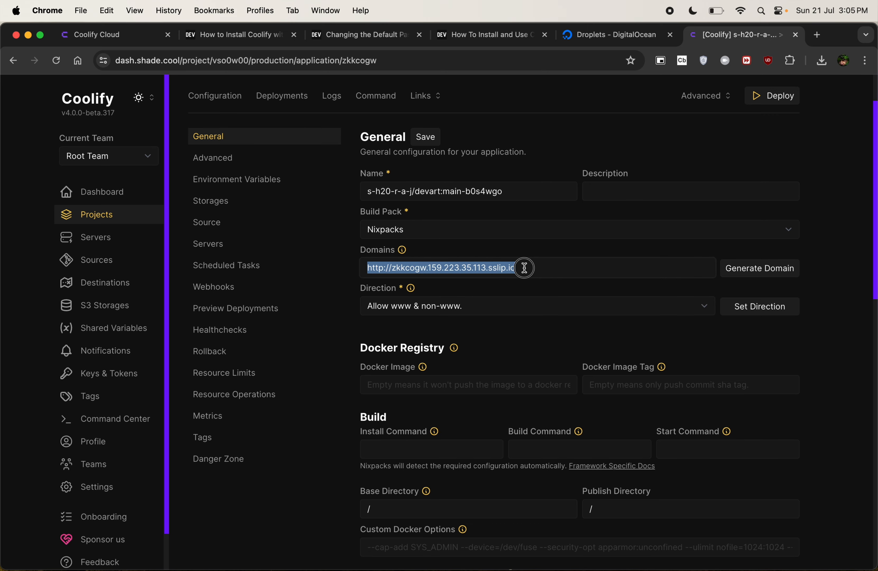
click(703, 335)
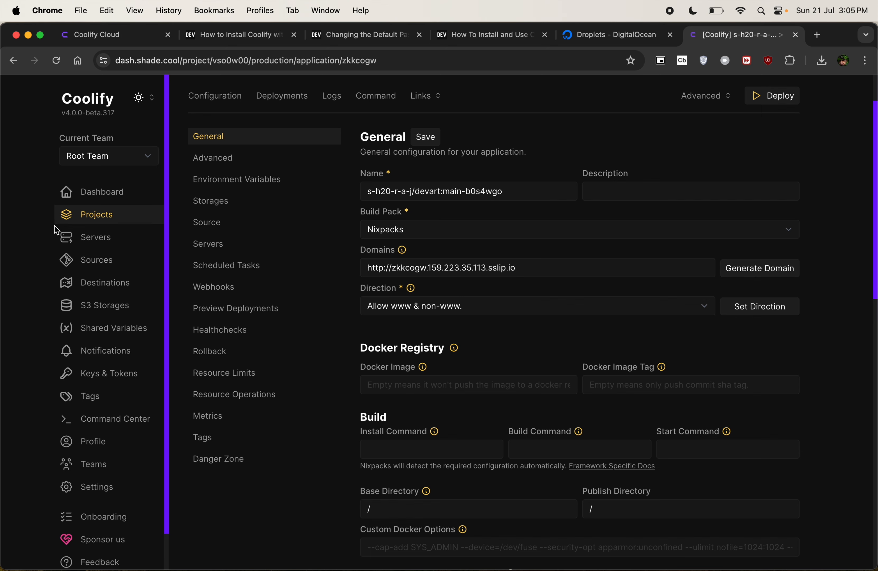
Open the localhost server's general settings in a separate browser tab and examine its Wildcard Domain field and the dashboard's domain
super+click(85, 241)
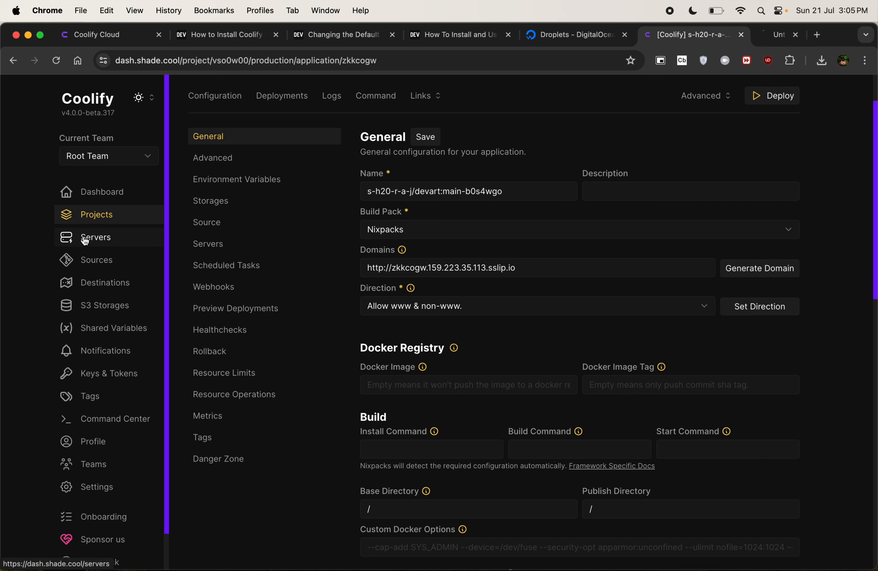
click(745, 42)
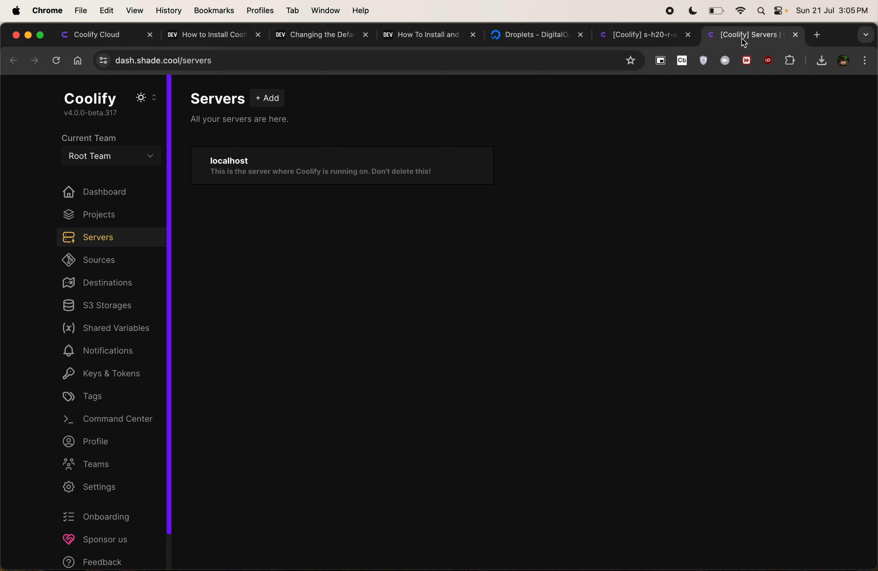
click(334, 172)
click(671, 252)
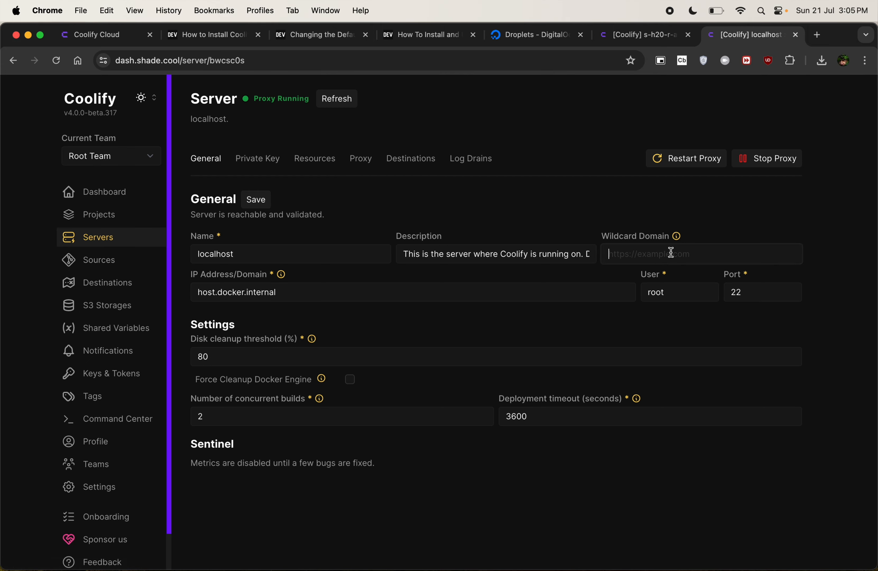
triple_click(658, 239)
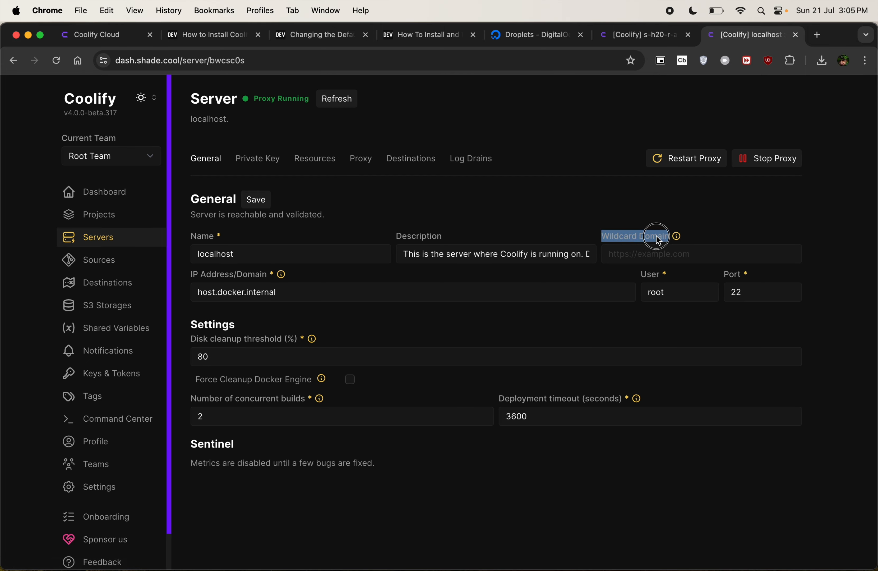
click(650, 256)
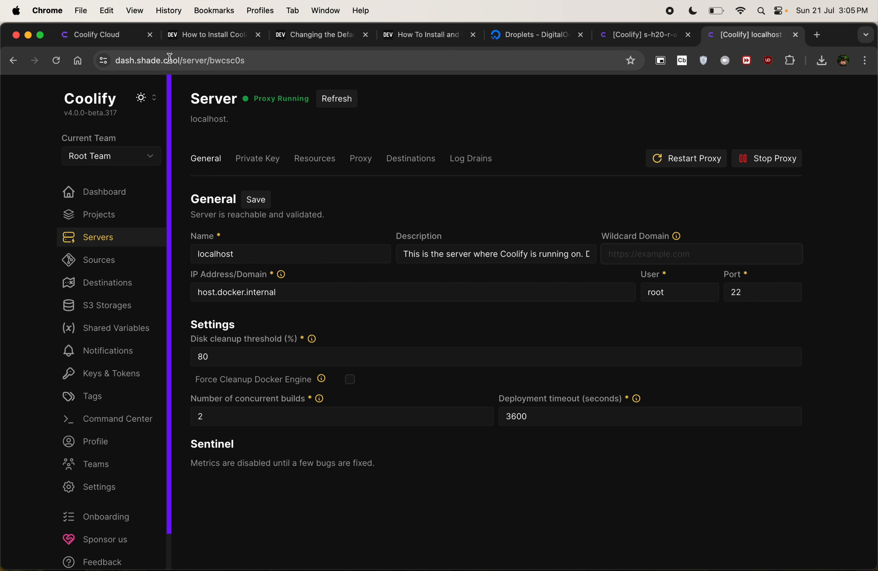
drag(175, 63, 151, 63)
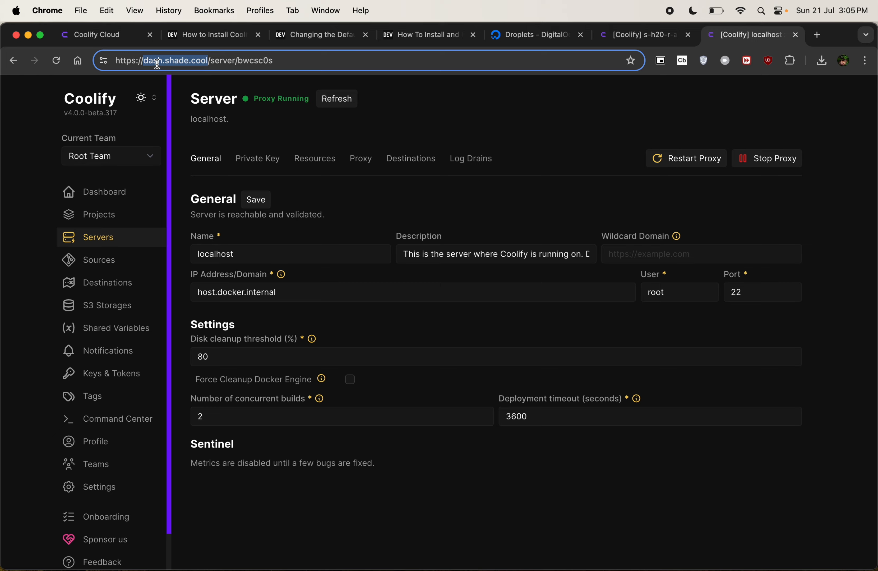
Switch to DigitalOcean and view the shade droplet's details, then return to the localhost server settings in Coolify
click(548, 37)
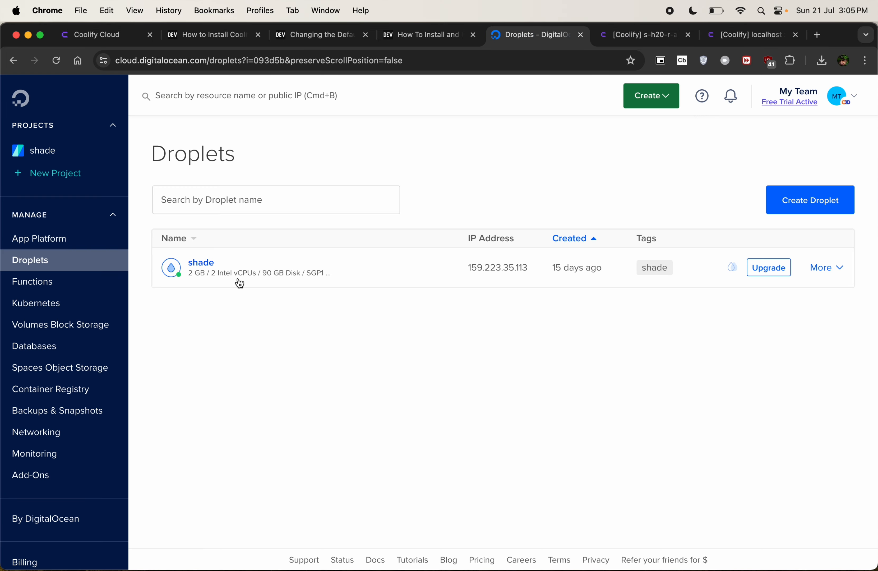
click(249, 277)
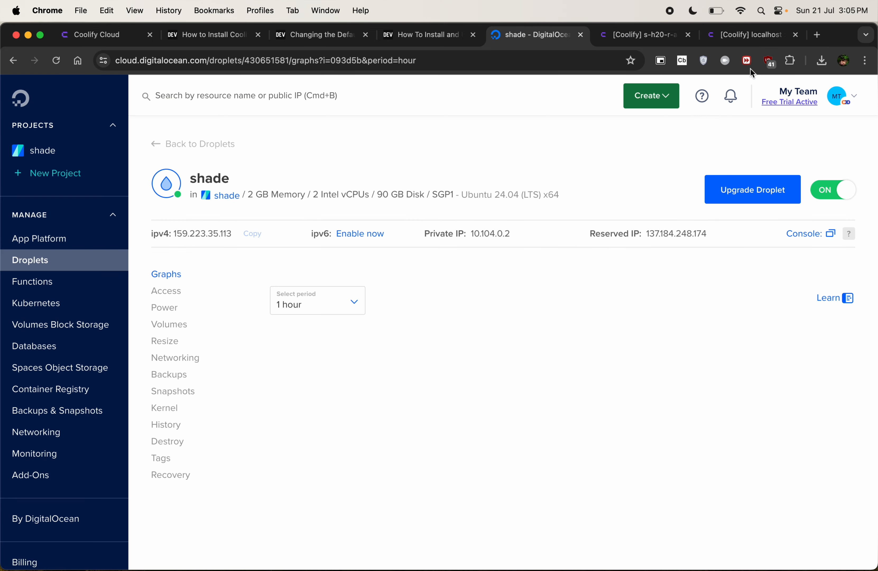
click(661, 39)
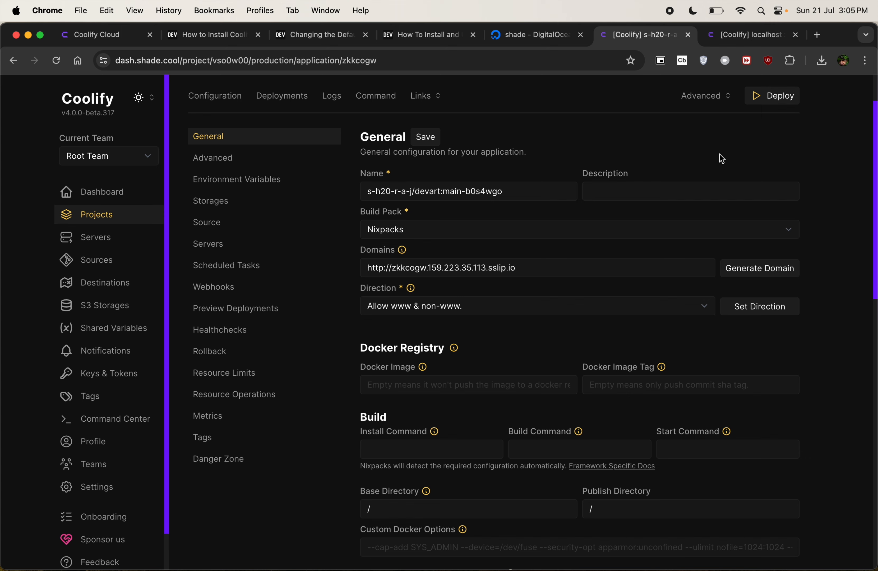
click(740, 42)
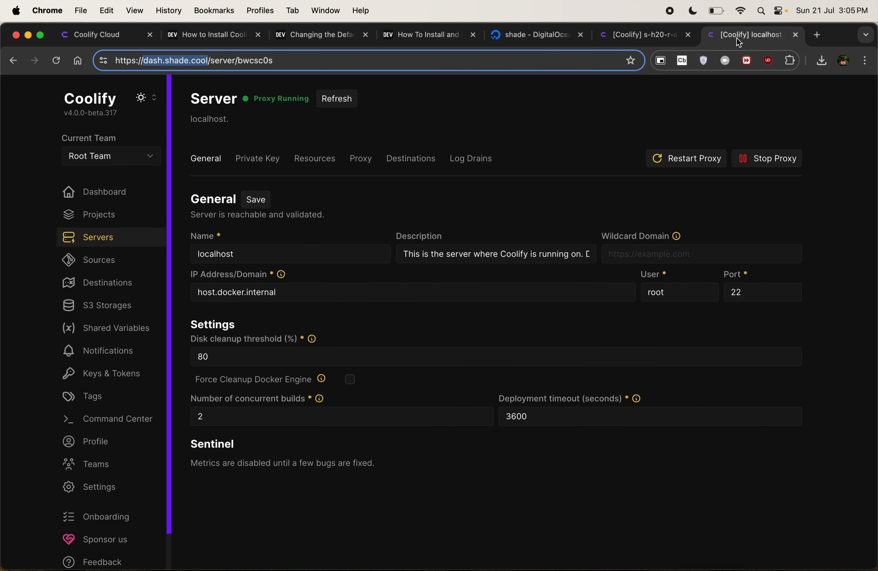
Open the sslip.io site from the suffix of the application's generated domain, read how the service works, and close it
click(656, 34)
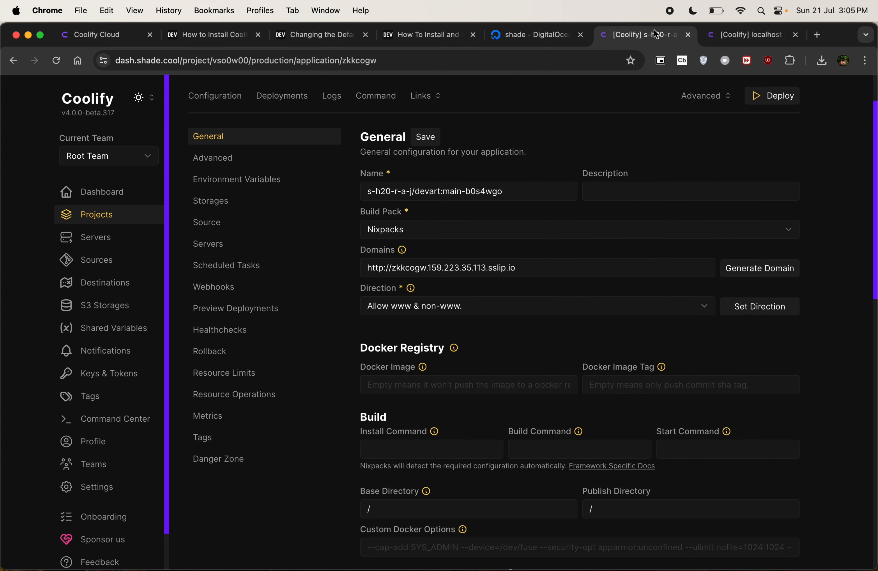
drag(494, 266, 703, 35)
click(494, 267)
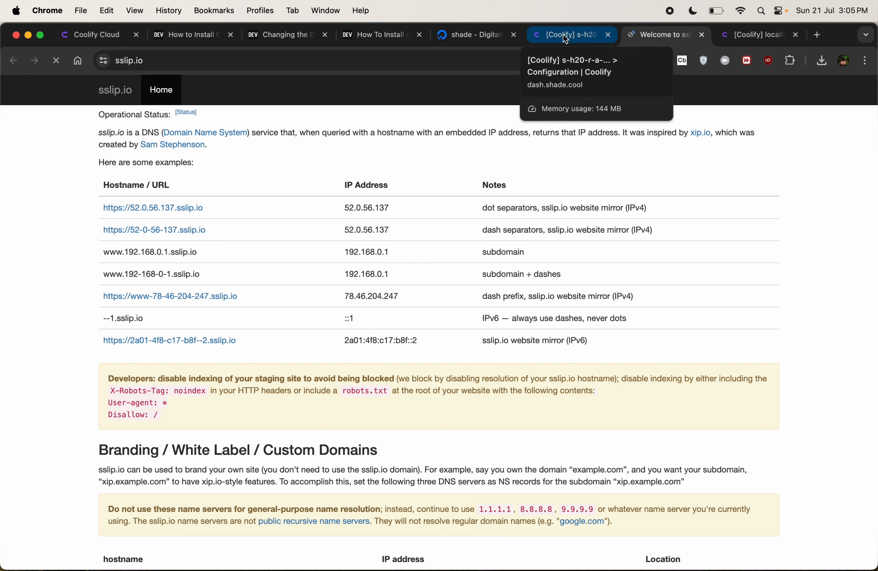
scroll(275, 415, down, 15)
scroll(275, 416, up, 10)
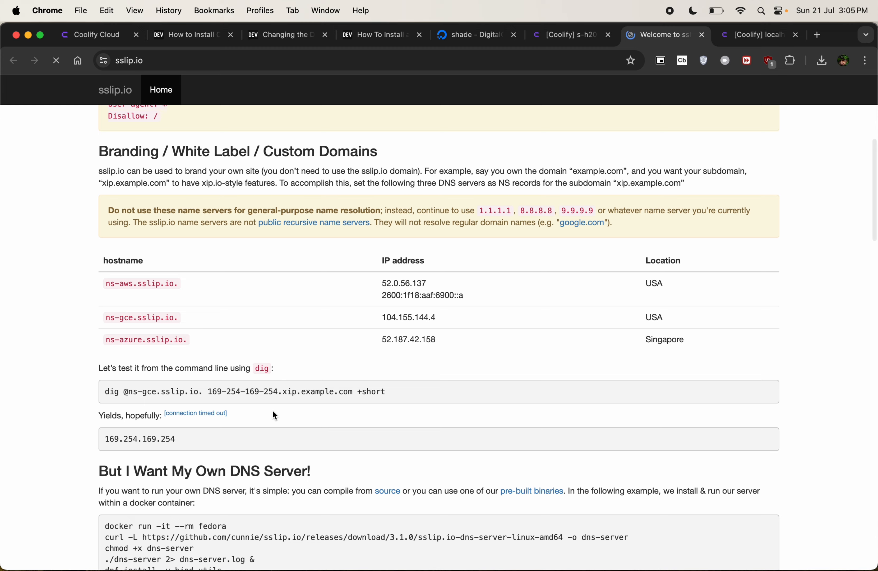
scroll(275, 416, up, 8)
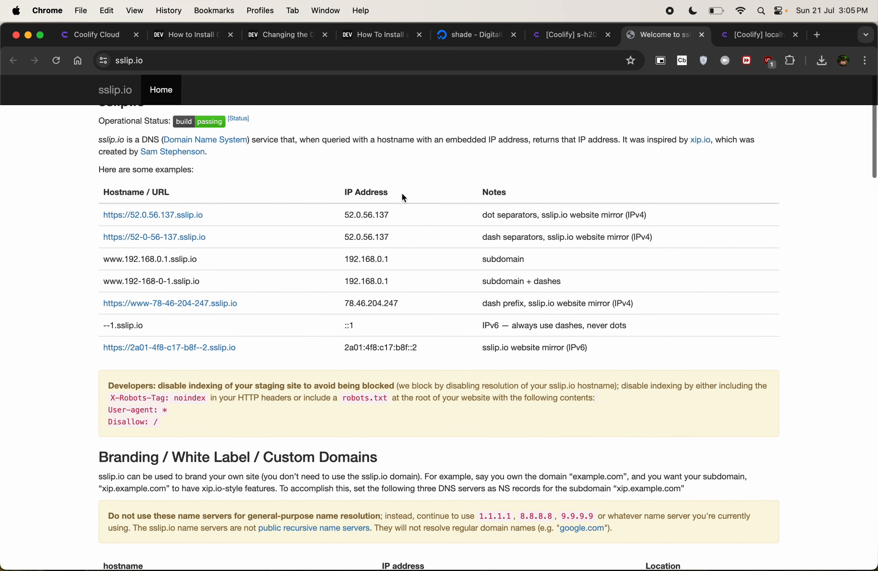
scroll(419, 147, down, 1)
key(super+w)
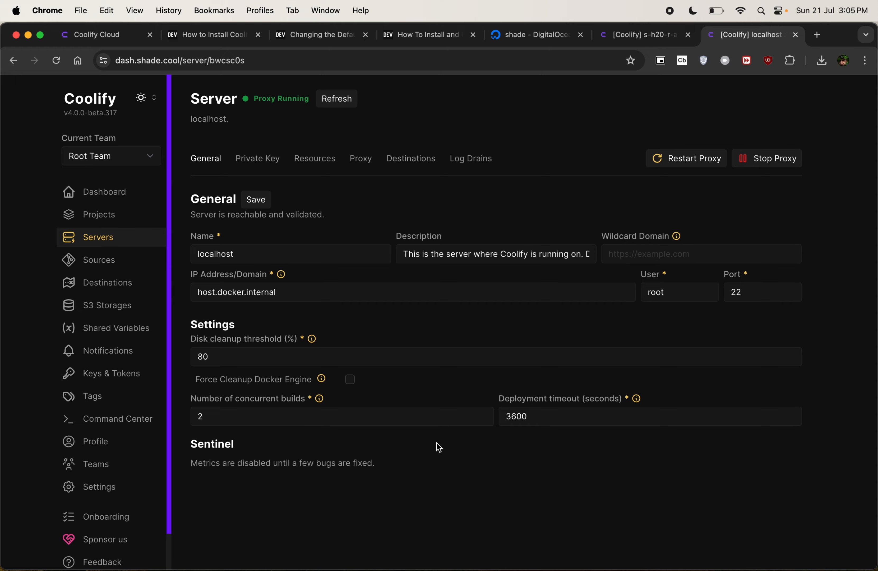
Review the application's build settings, network settings and container labels, and check its environment variables
click(638, 40)
scroll(461, 318, down, 5)
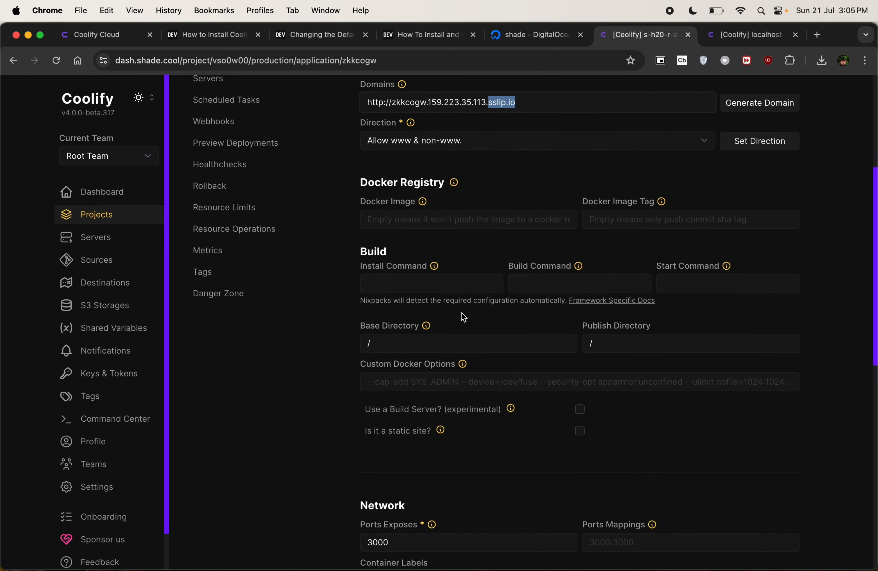
click(329, 350)
scroll(330, 350, down, 5)
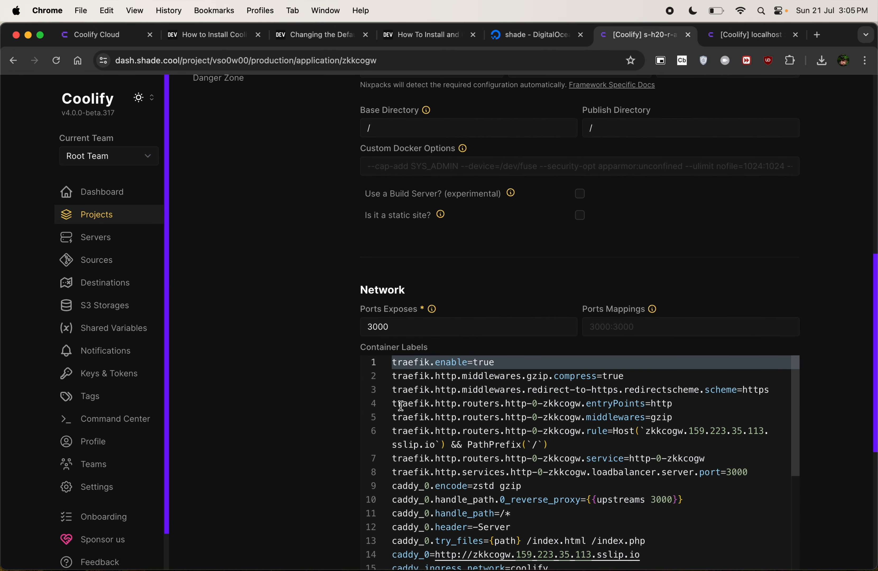
scroll(328, 323, up, 10)
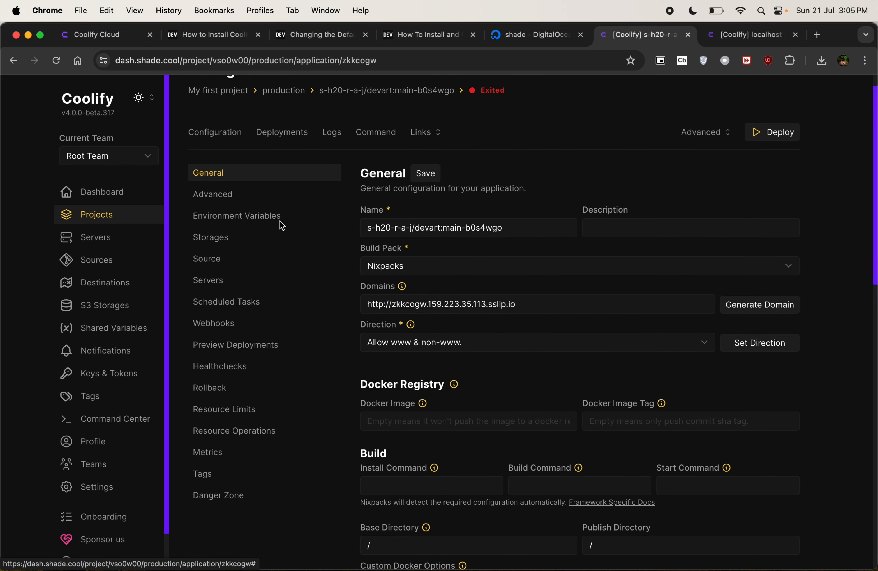
click(252, 216)
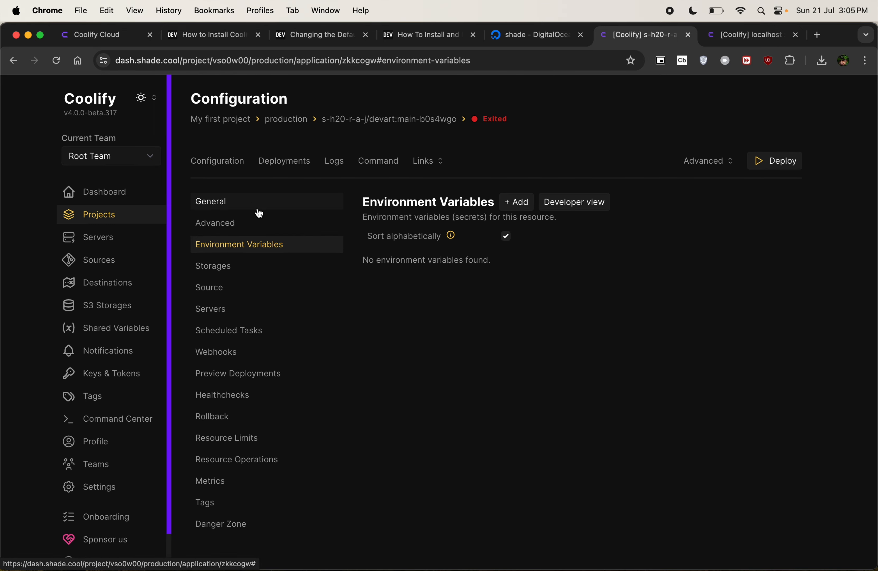
Save the application's general configuration and deploy the application
click(246, 201)
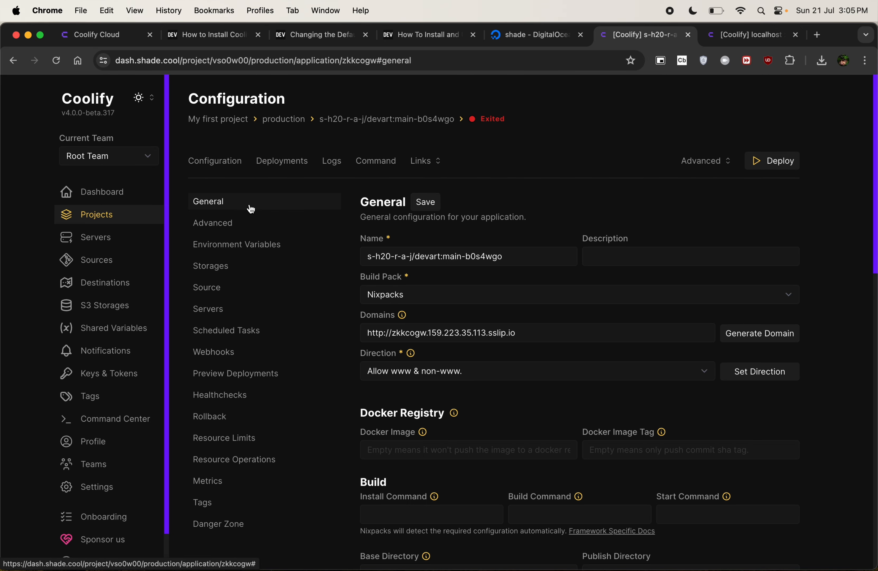
click(425, 201)
click(775, 162)
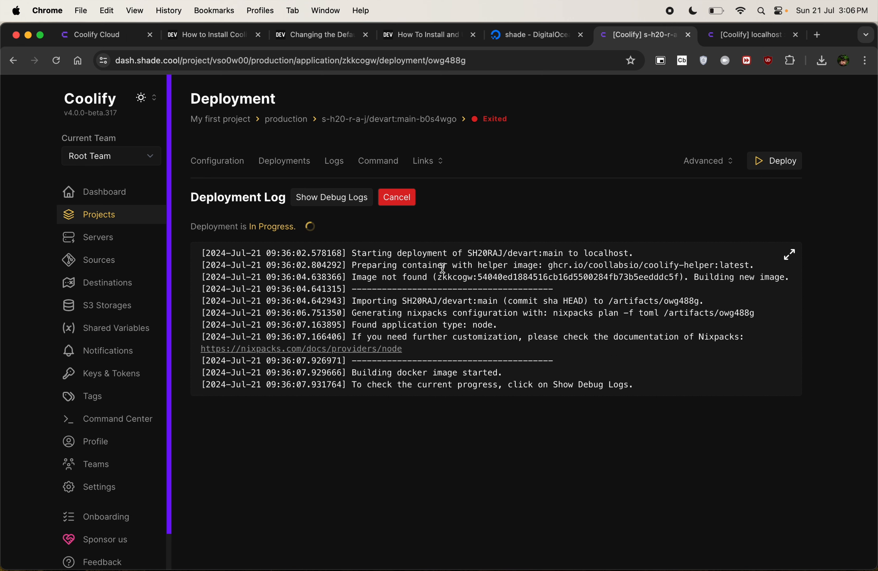
Show the debug logs of the running deployment, examine the Docker build output, and hide them again
click(346, 197)
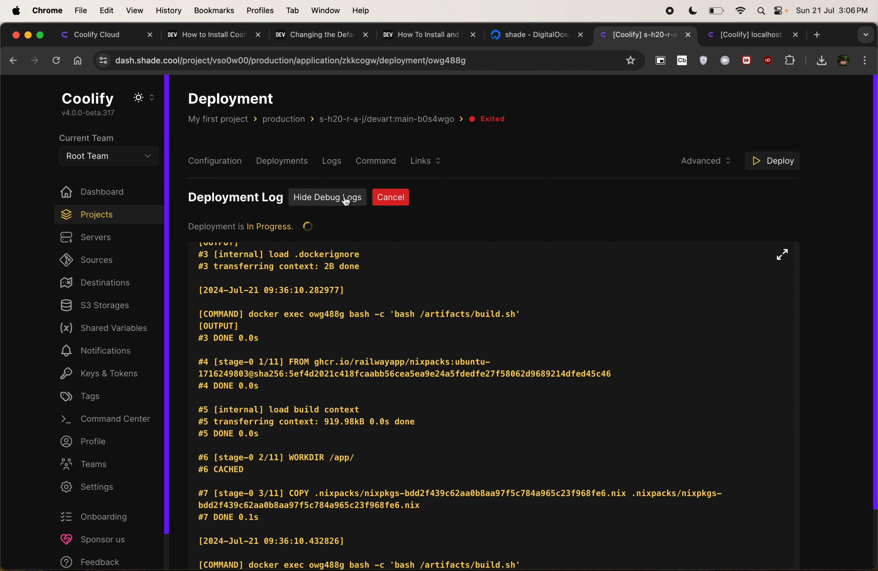
scroll(343, 466, down, 3)
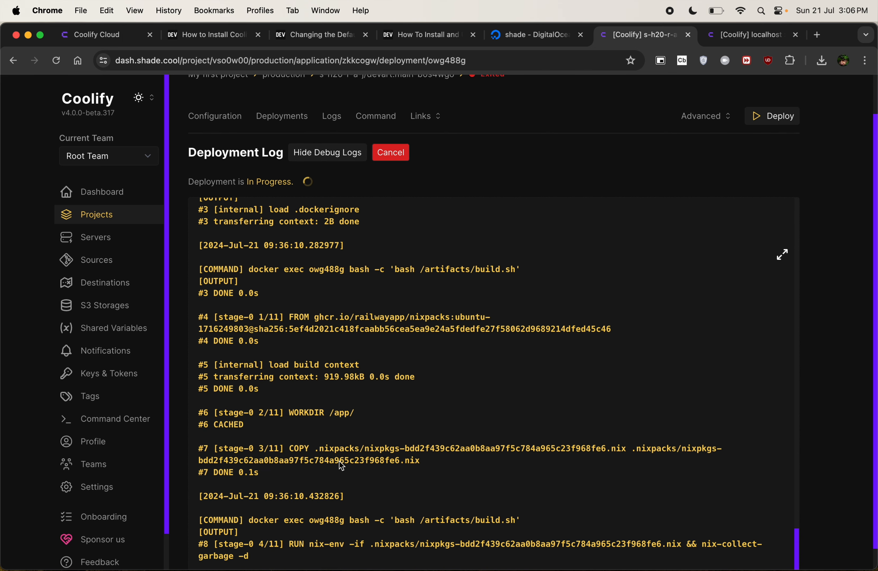
triple_click(378, 293)
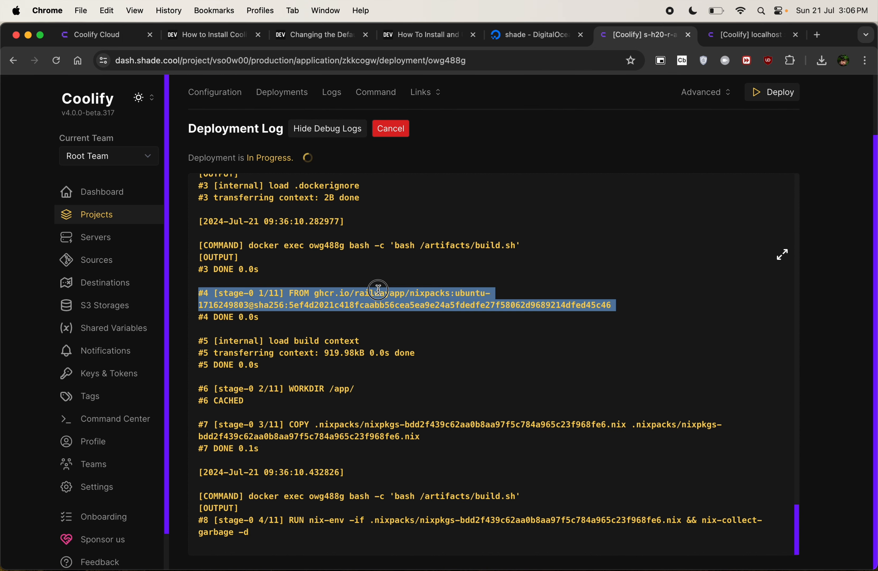
click(381, 319)
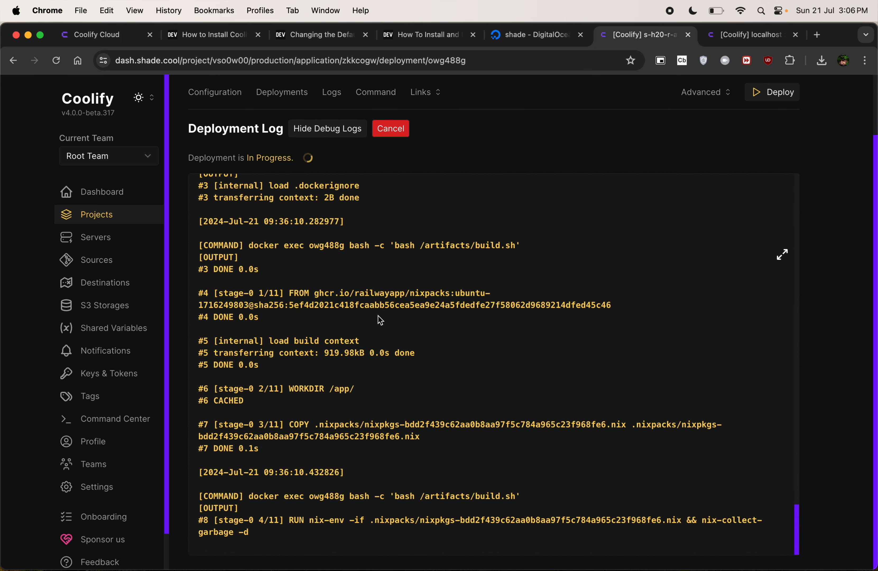
triple_click(284, 245)
click(325, 279)
scroll(326, 259, up, 1)
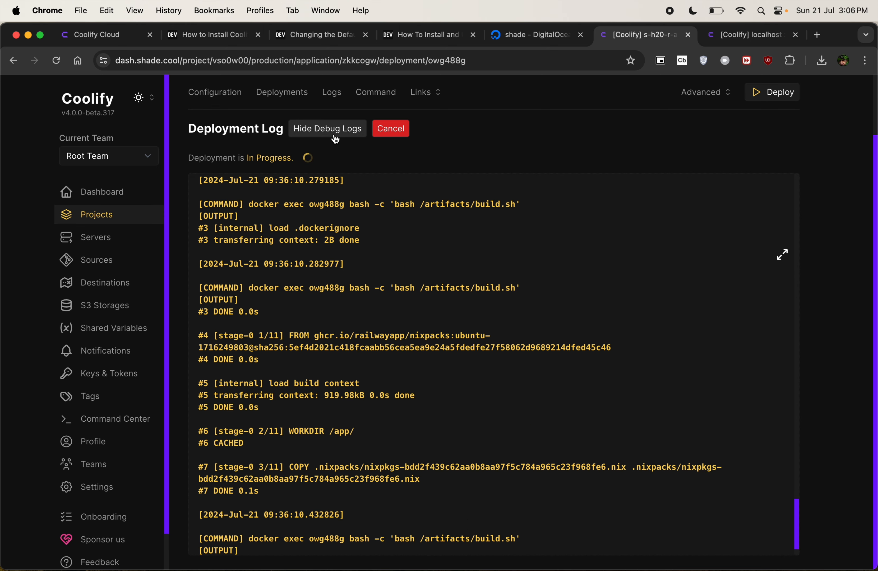
click(335, 136)
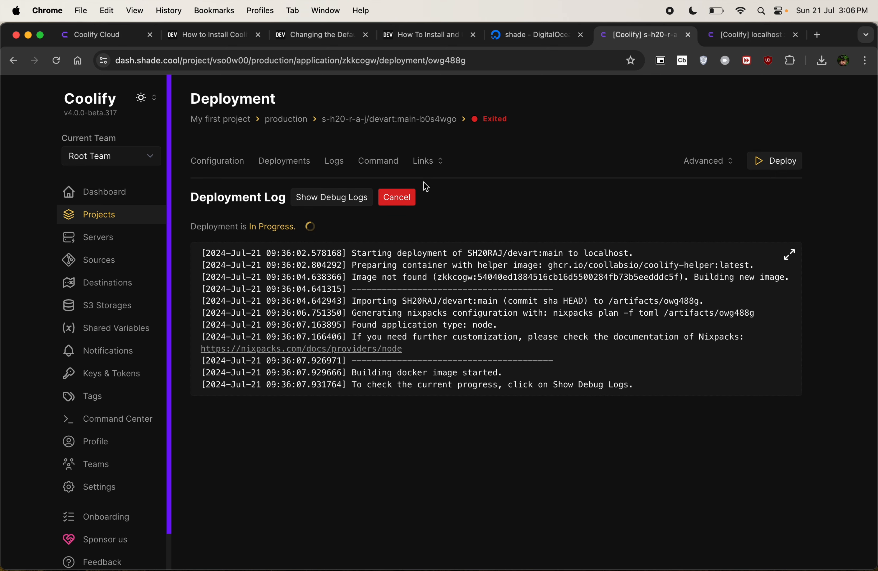
Open the application's generated domain from its general configuration in a new browser tab to check the site
click(224, 160)
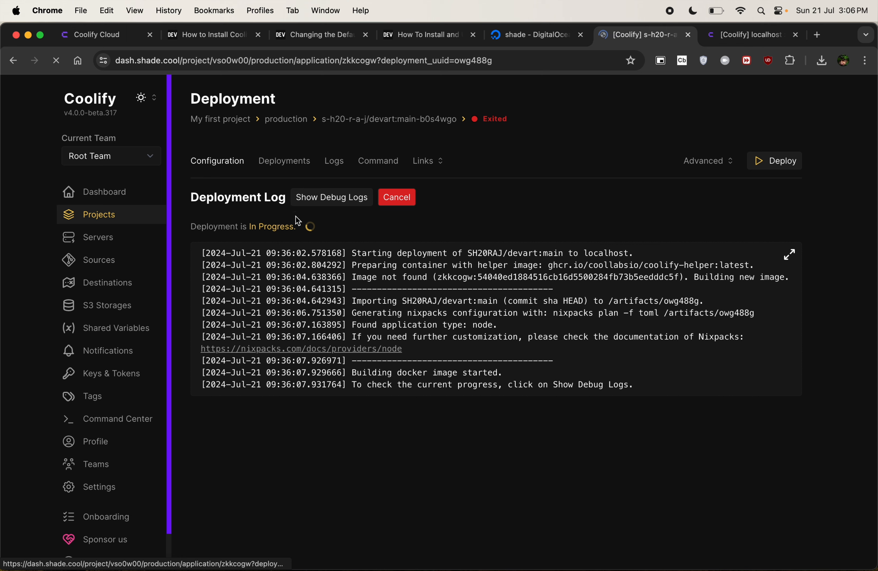
triple_click(516, 333)
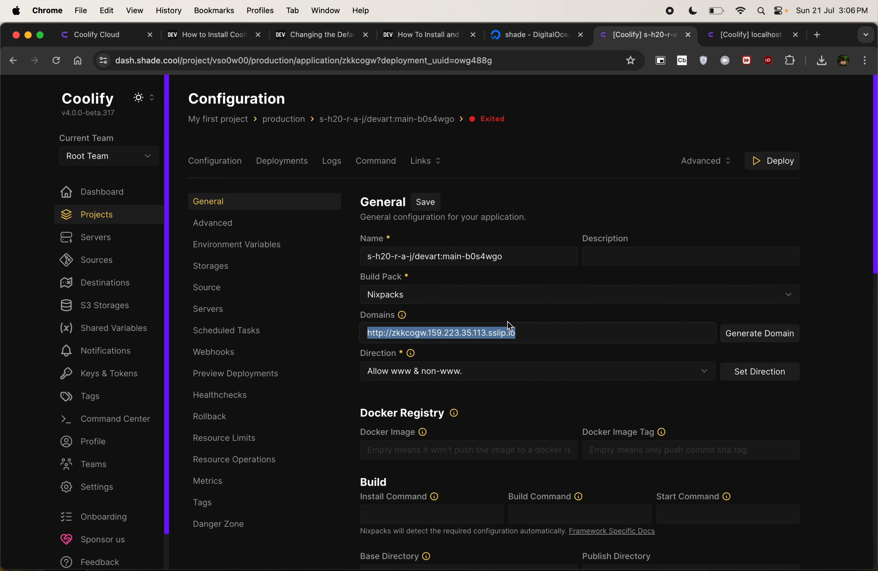
double_click(497, 331)
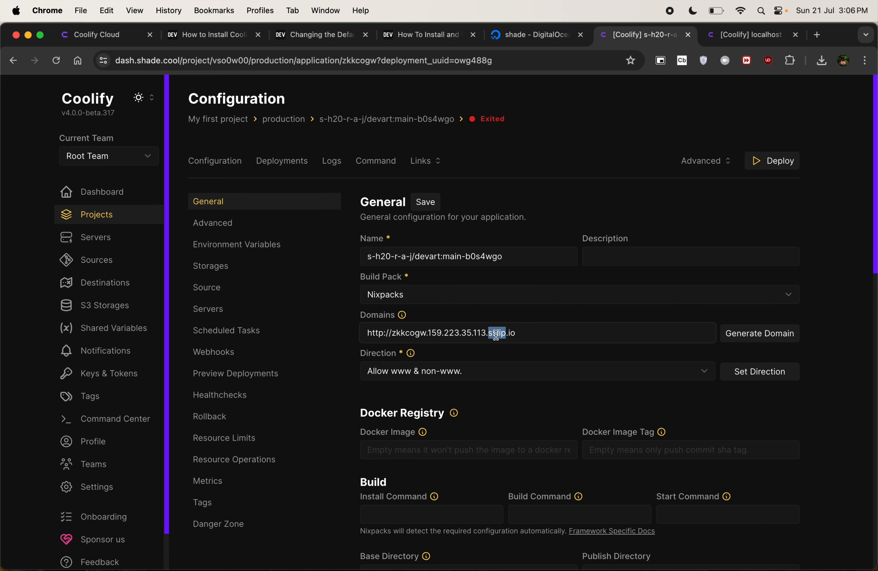
triple_click(497, 335)
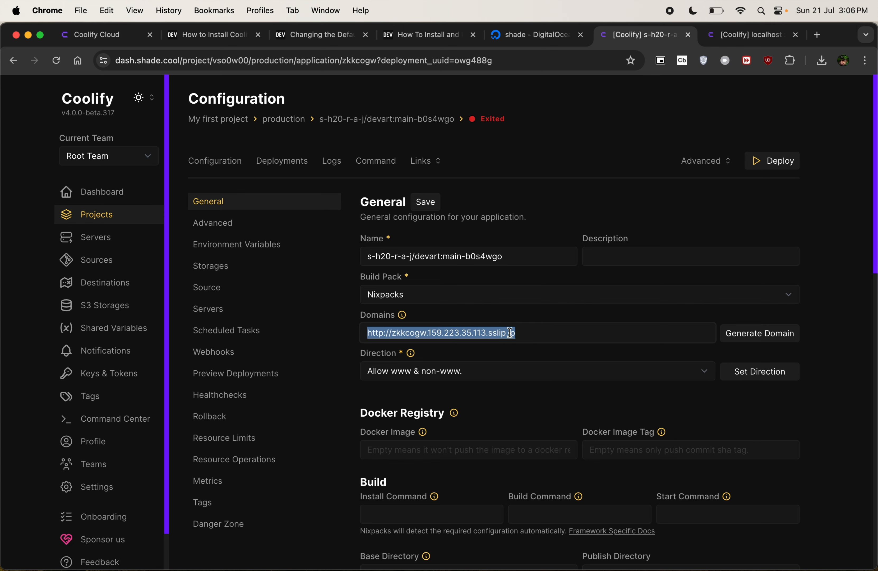
drag(512, 333, 701, 34)
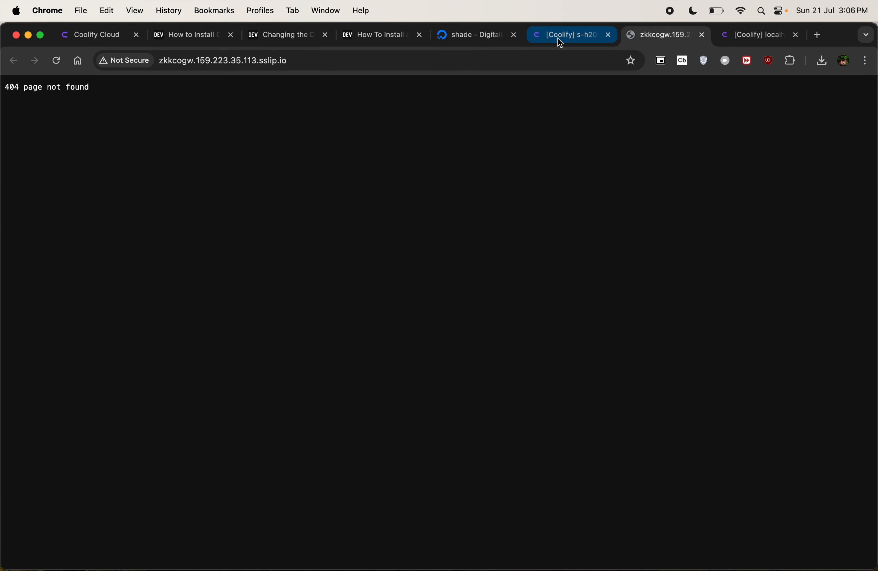
Return to the application in Coolify and check the progress of its current deployment
click(560, 41)
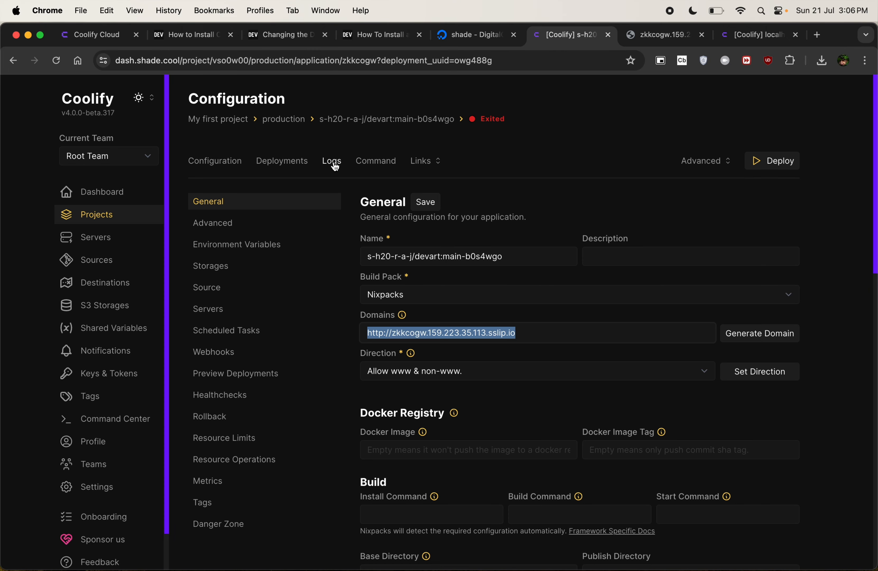
click(297, 166)
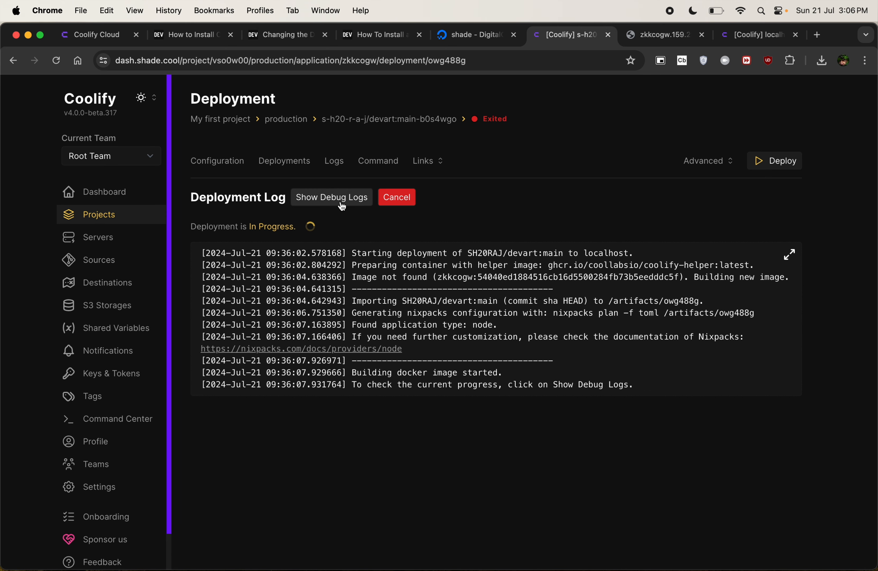
click(294, 163)
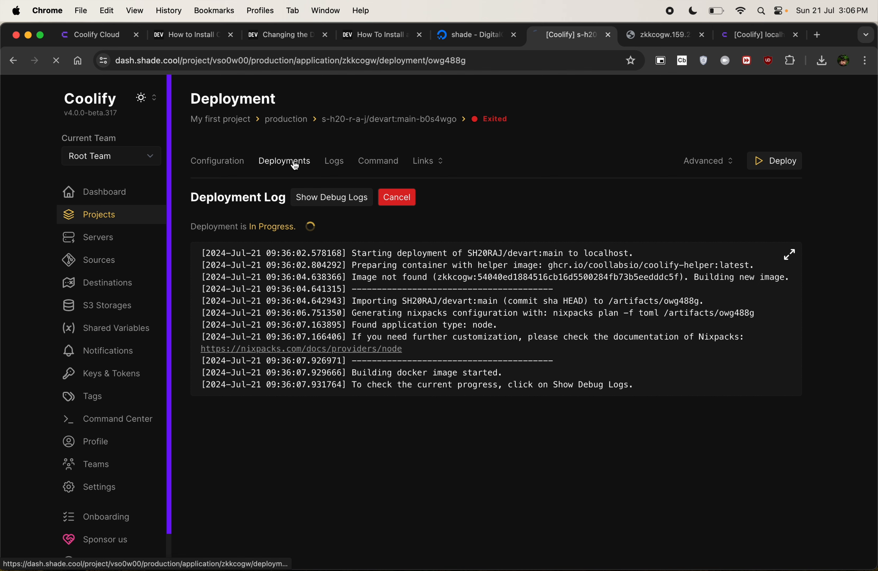
Open the application's webhook configuration and examine the Deploy Webhook URL
click(239, 166)
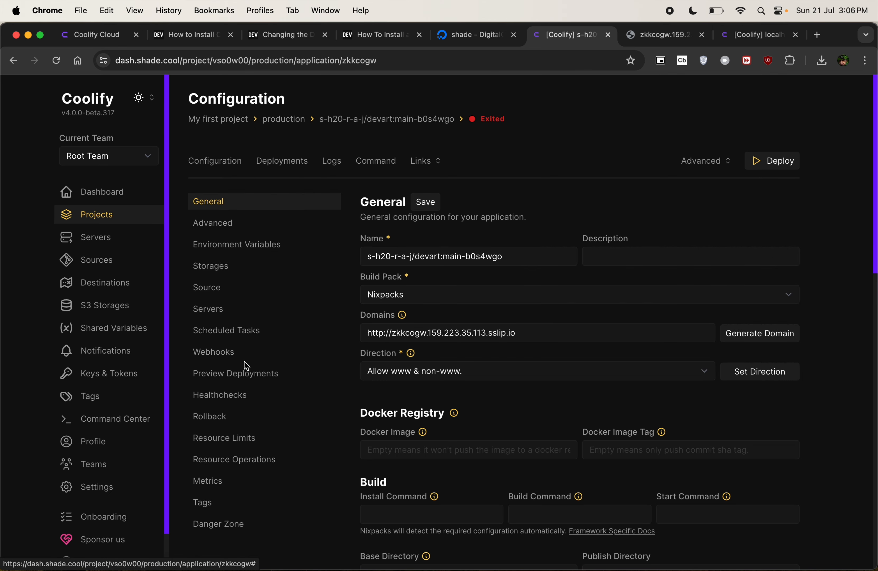
click(224, 350)
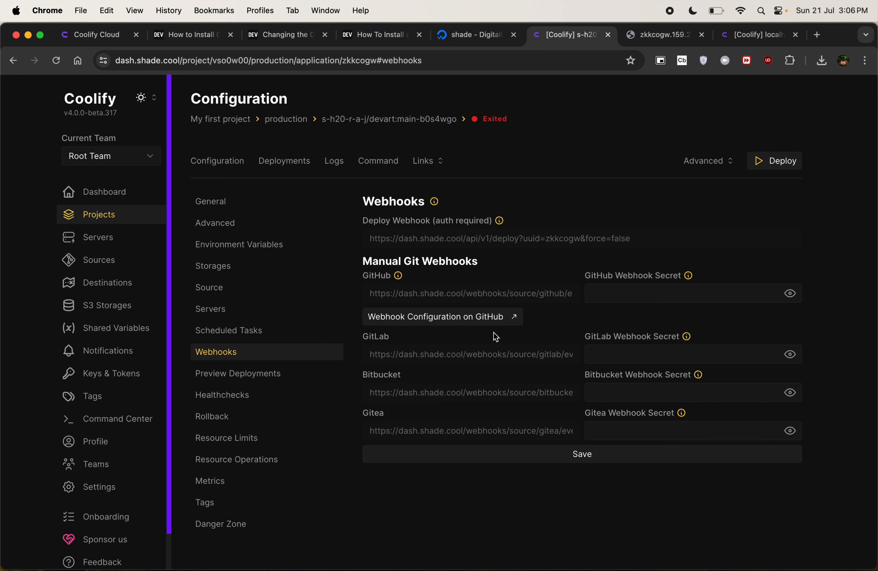
triple_click(533, 242)
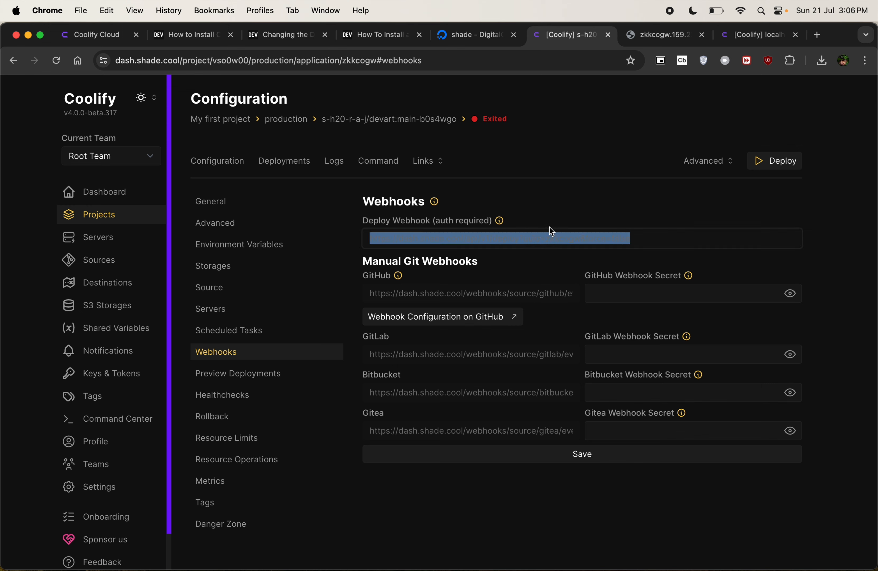